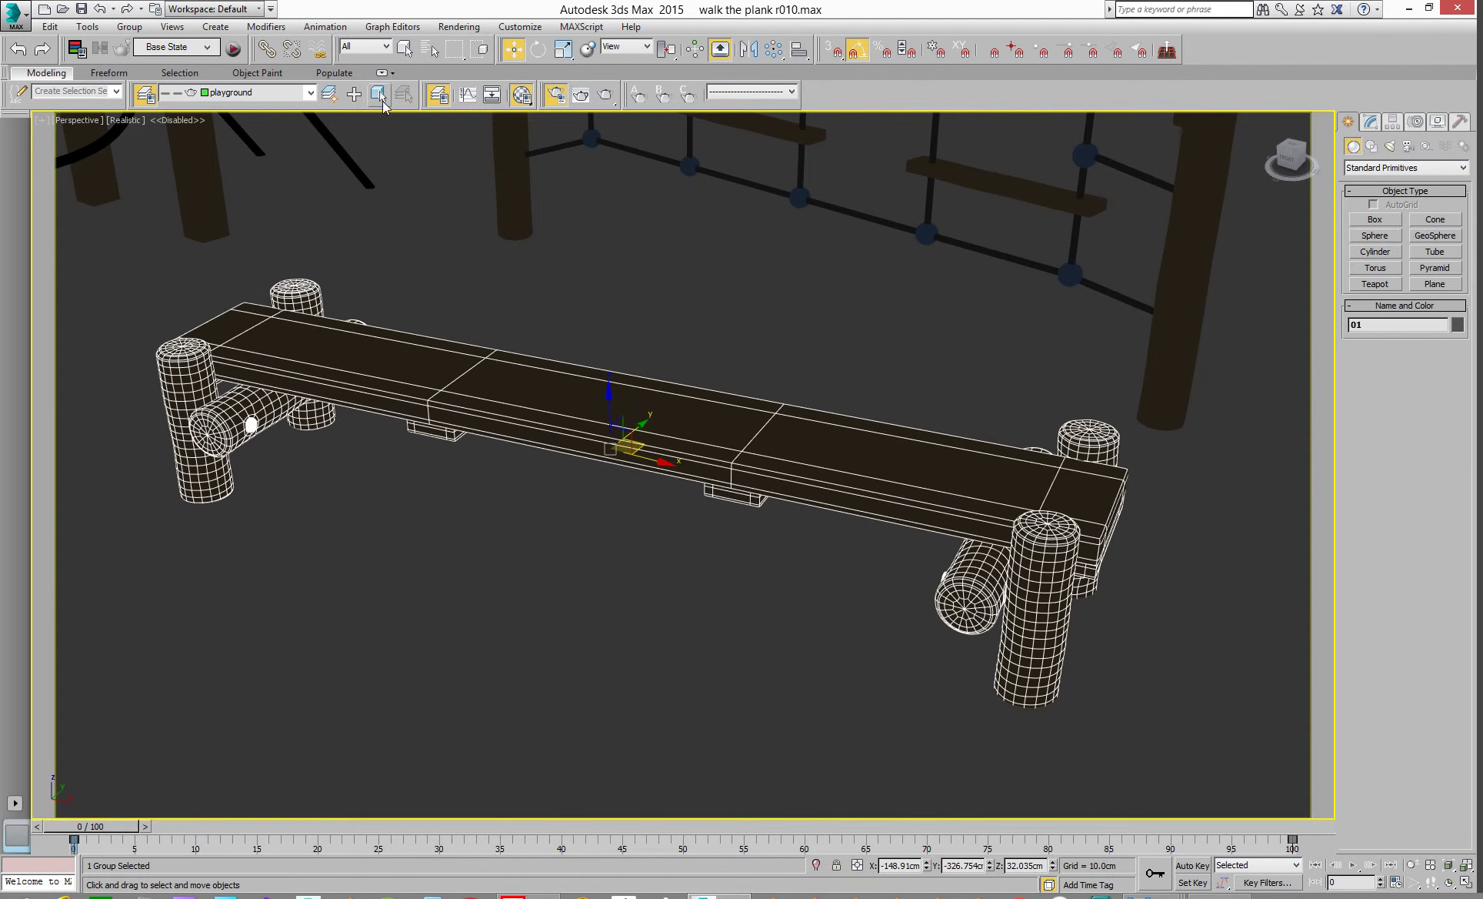
- Open the bench group, toggle isoline display on the right leg's TurboSmooth, then close the group
{"action": "left_click", "coordinate": [129, 26]}
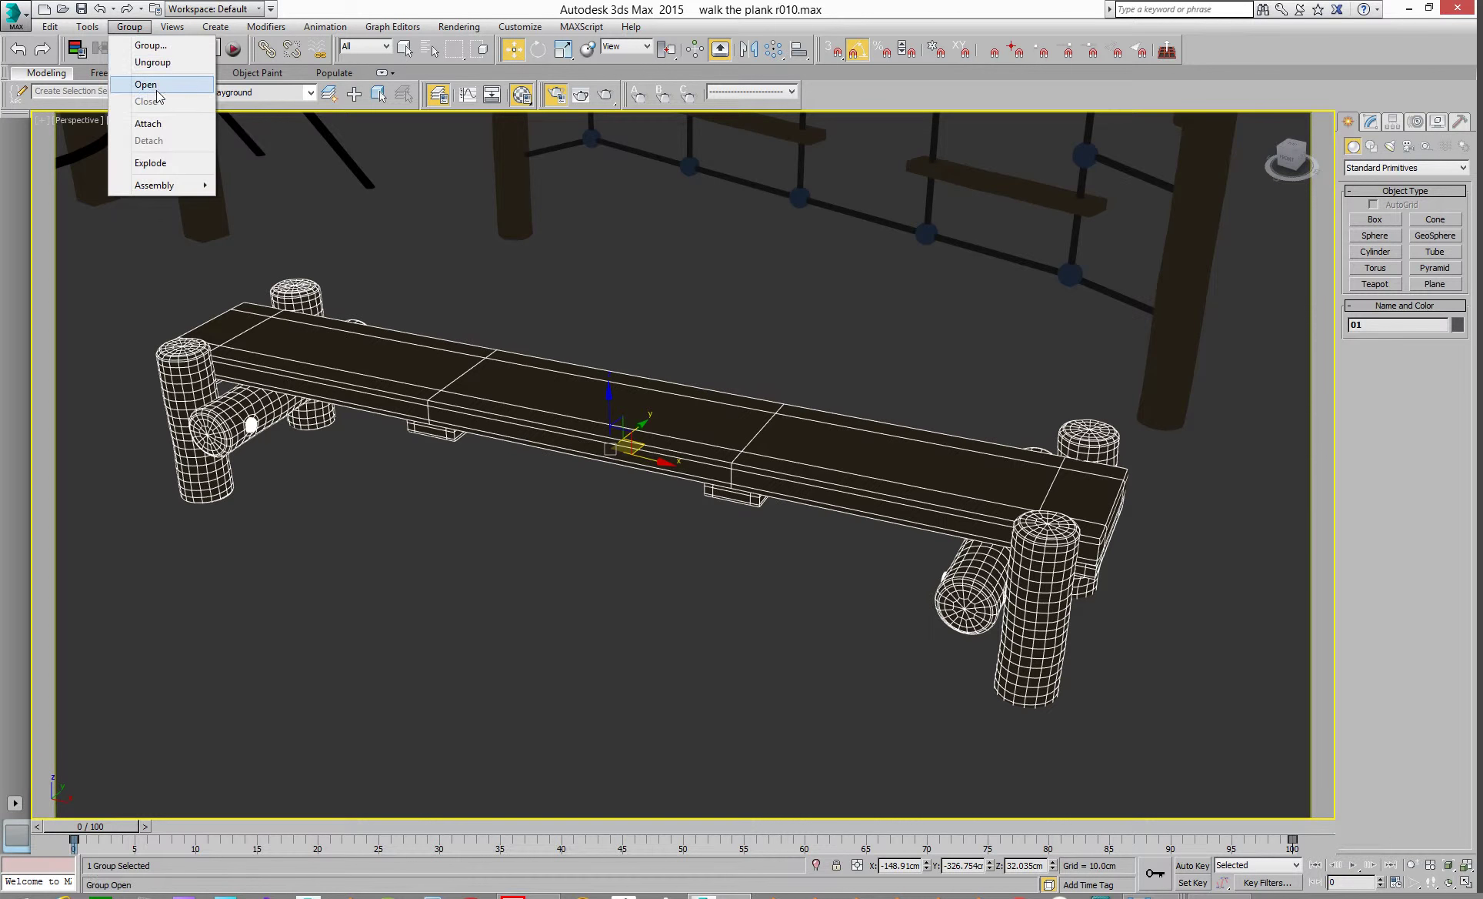
{"action": "left_click", "coordinate": [145, 84]}
{"action": "left_click", "coordinate": [1083, 443]}
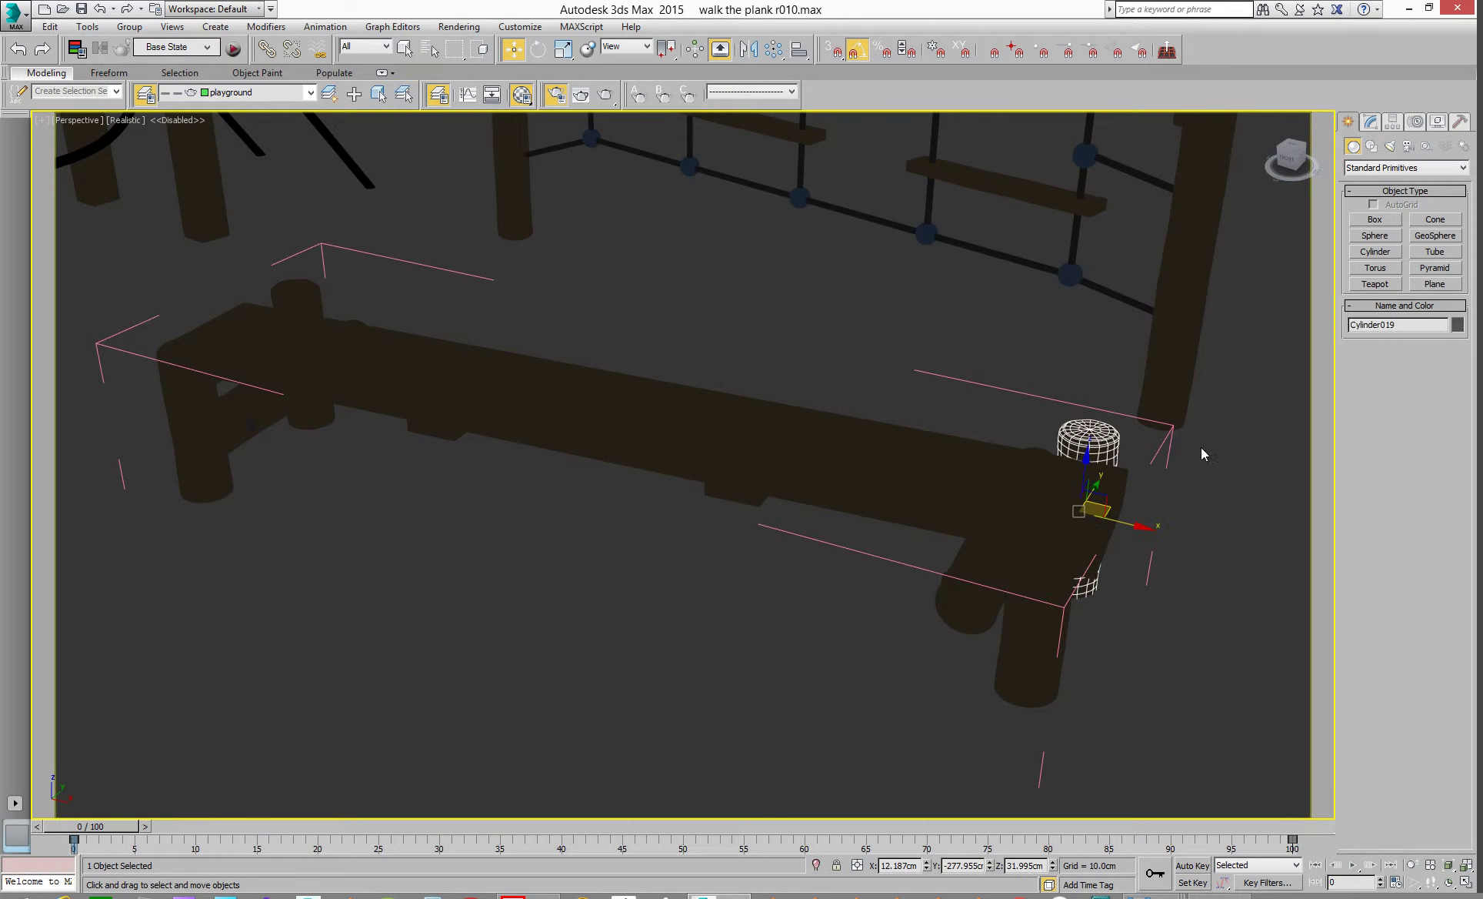
{"action": "left_click", "coordinate": [1371, 121]}
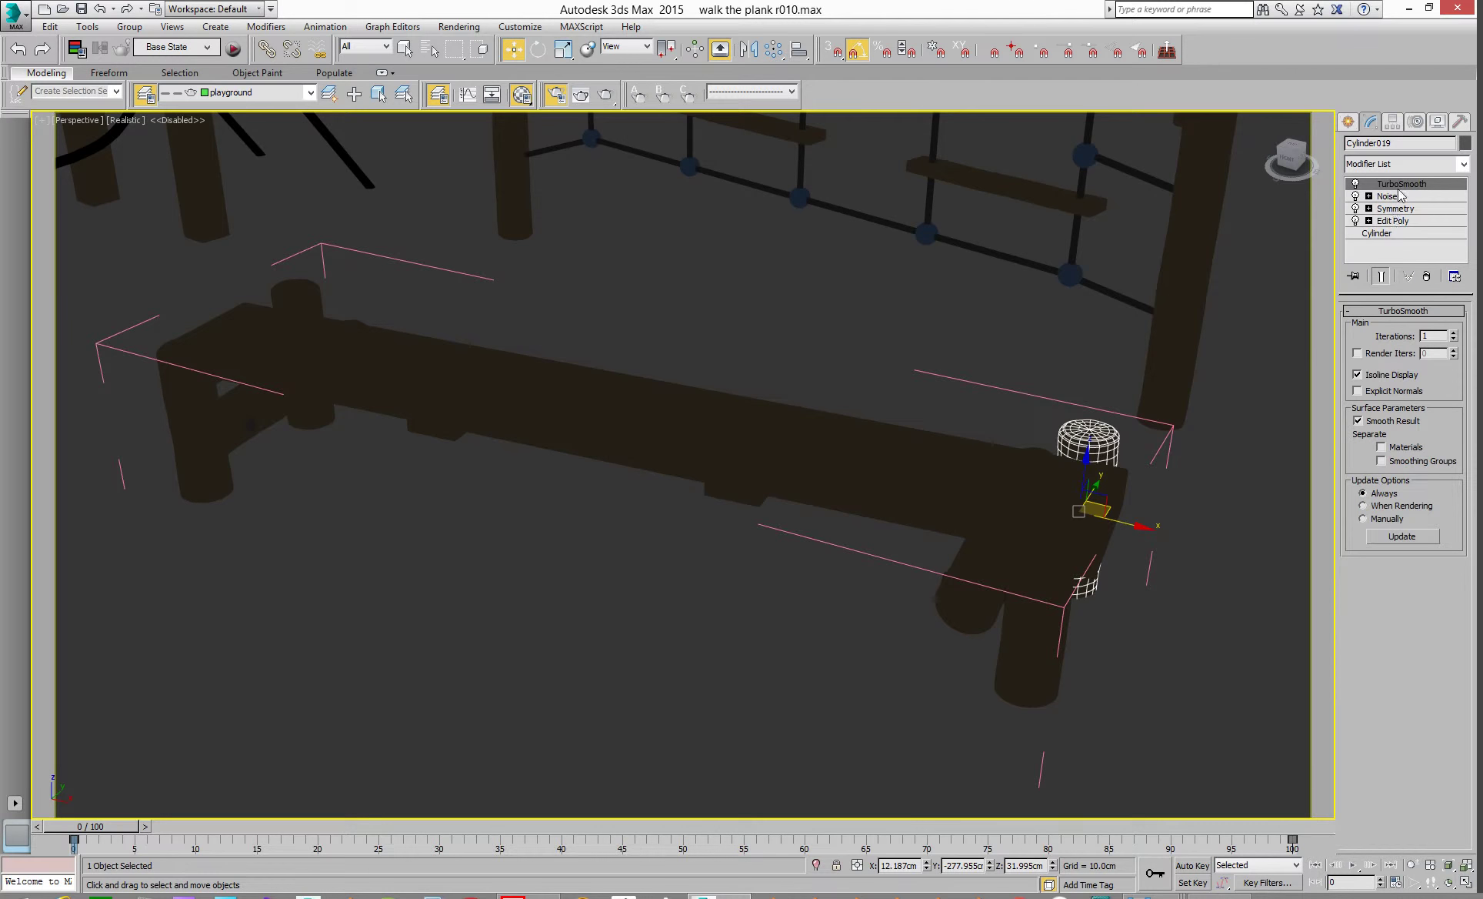
{"action": "left_click", "coordinate": [1358, 375]}
{"action": "left_click", "coordinate": [1358, 374]}
{"action": "left_click", "coordinate": [1358, 375]}
{"action": "left_click", "coordinate": [1358, 375]}
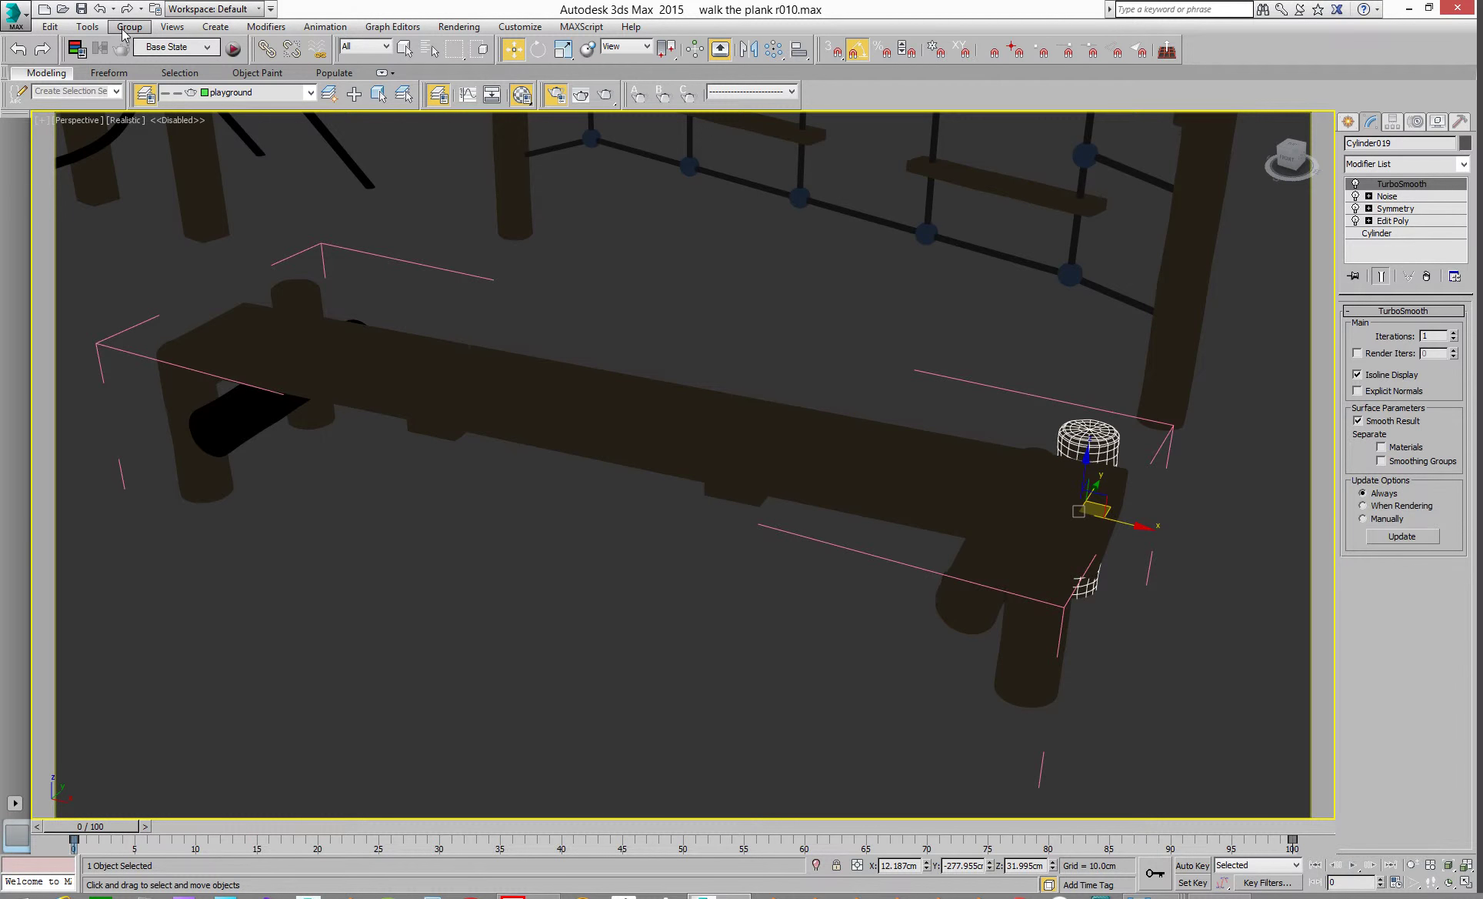
{"action": "left_click", "coordinate": [129, 26]}
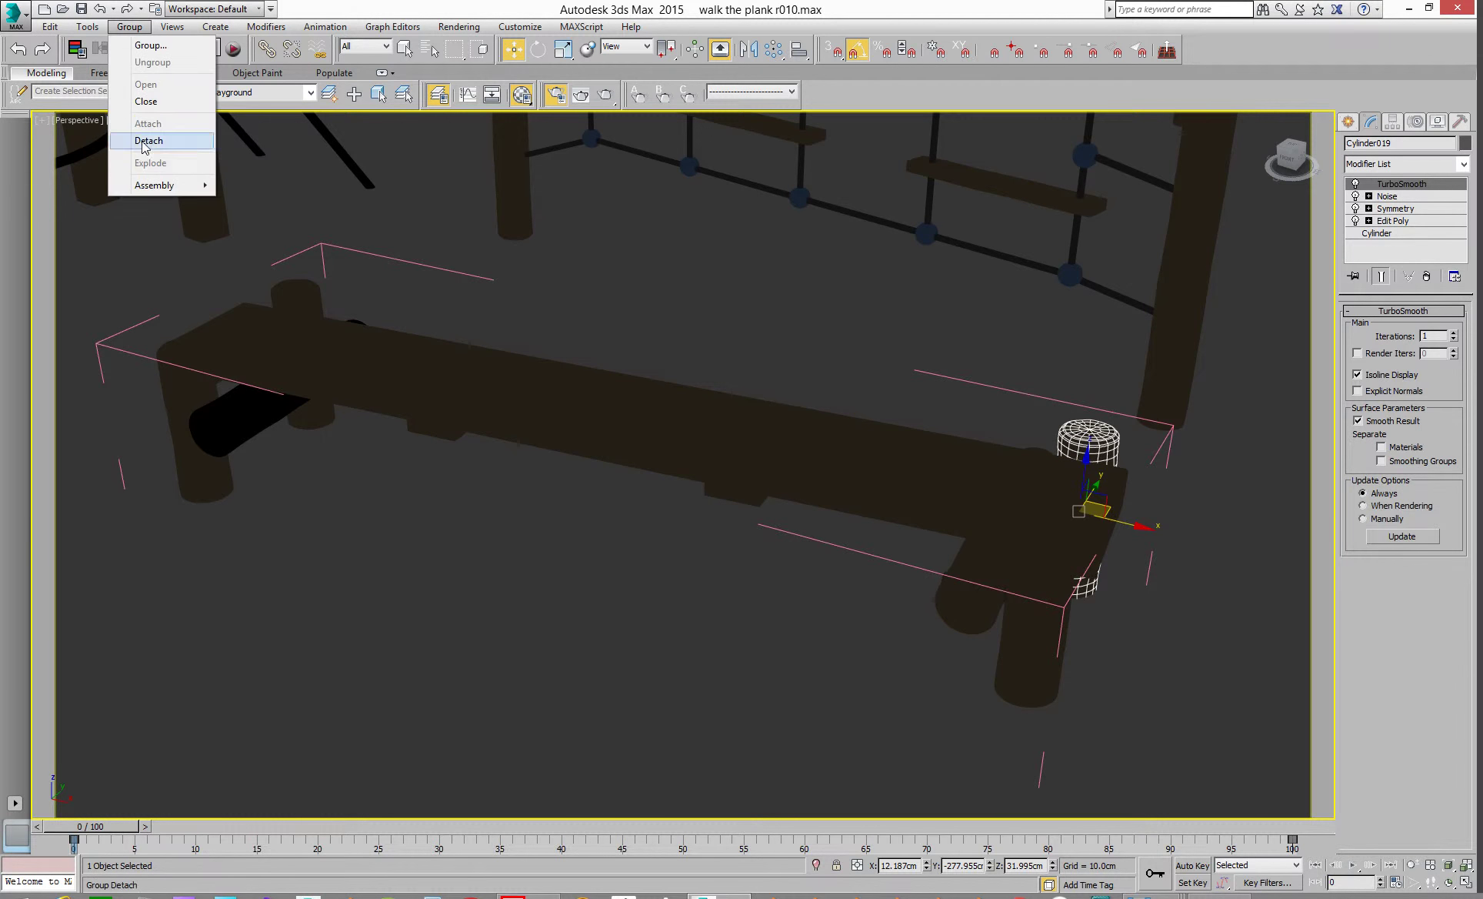
{"action": "left_click", "coordinate": [162, 102]}
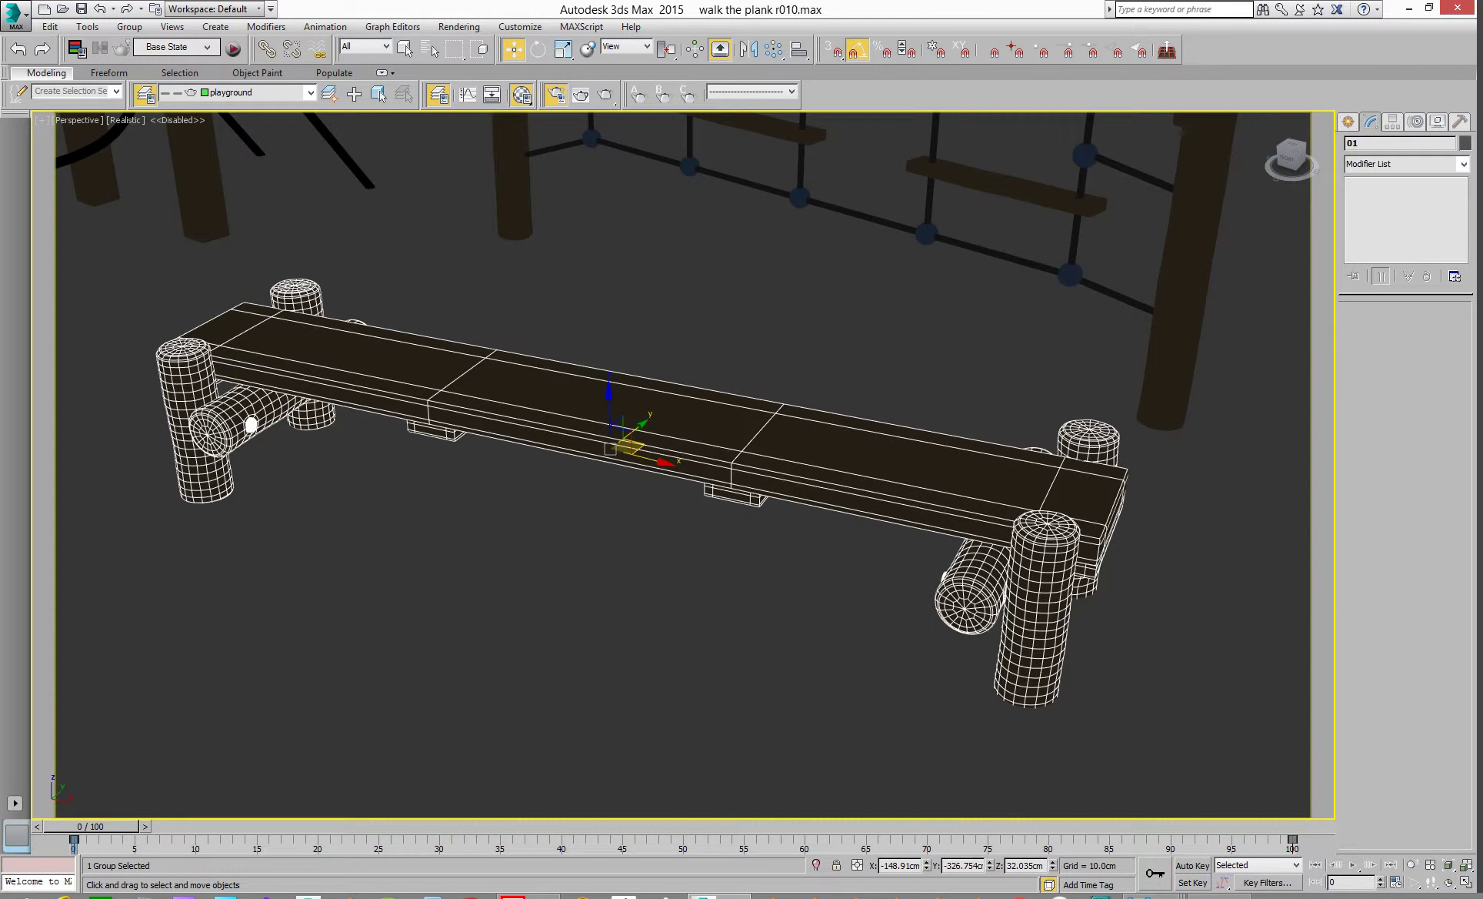
- Bring up mental ray Render Setup and the Material Editor and arrange both windows
{"action": "key", "text": "F10"}
{"action": "left_click_drag", "start_coordinate": [1259, 21], "coordinate": [1061, 40]}
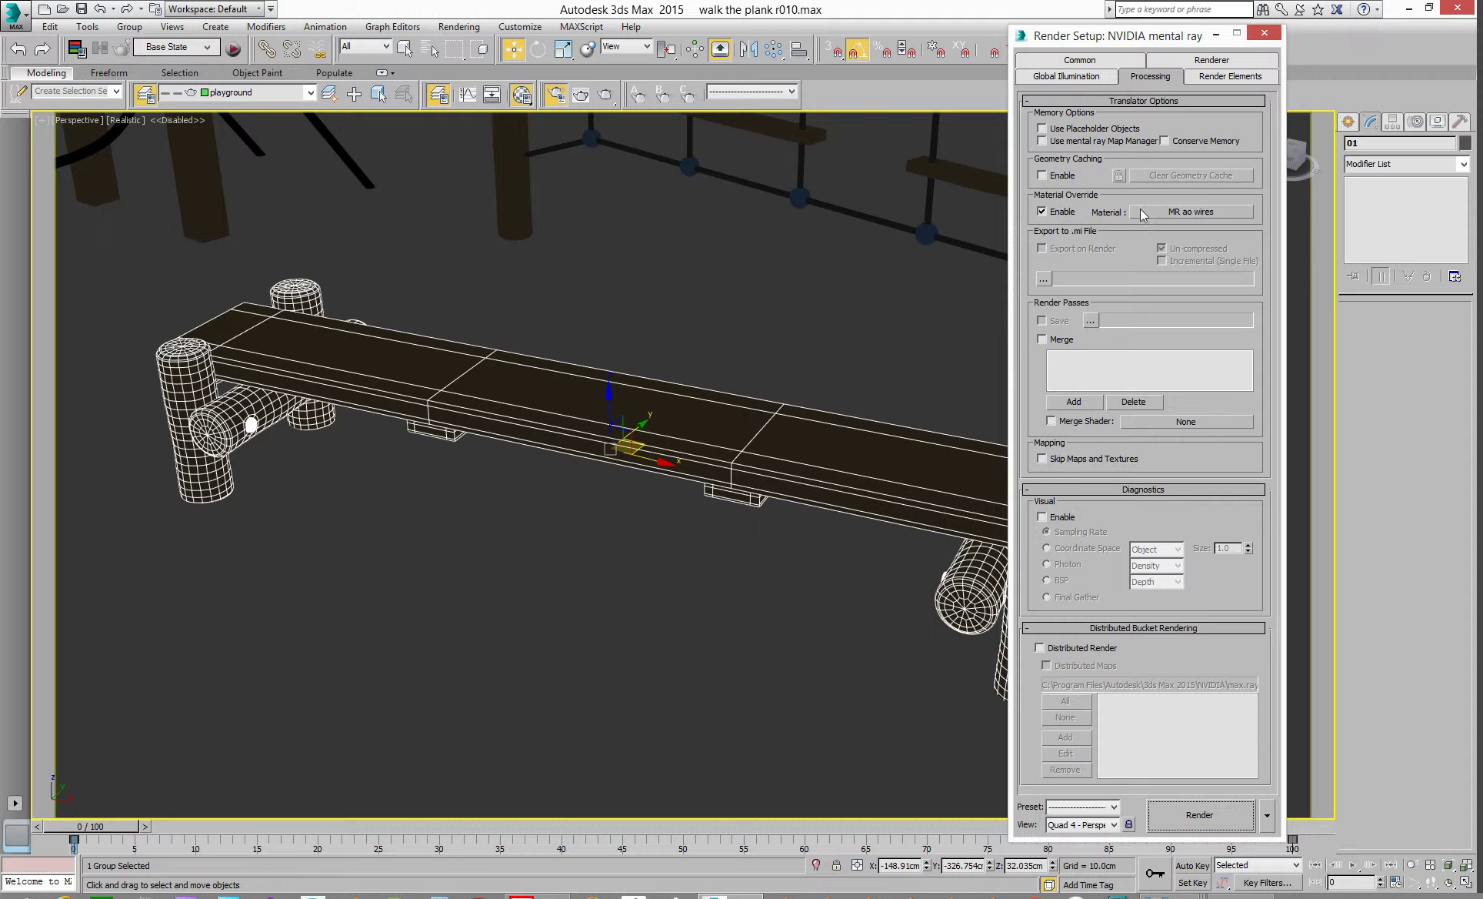
{"action": "left_click_drag", "start_coordinate": [1065, 40], "coordinate": [1482, 40]}
{"action": "key", "text": "m"}
{"action": "left_click_drag", "start_coordinate": [1255, 40], "coordinate": [1091, 54]}
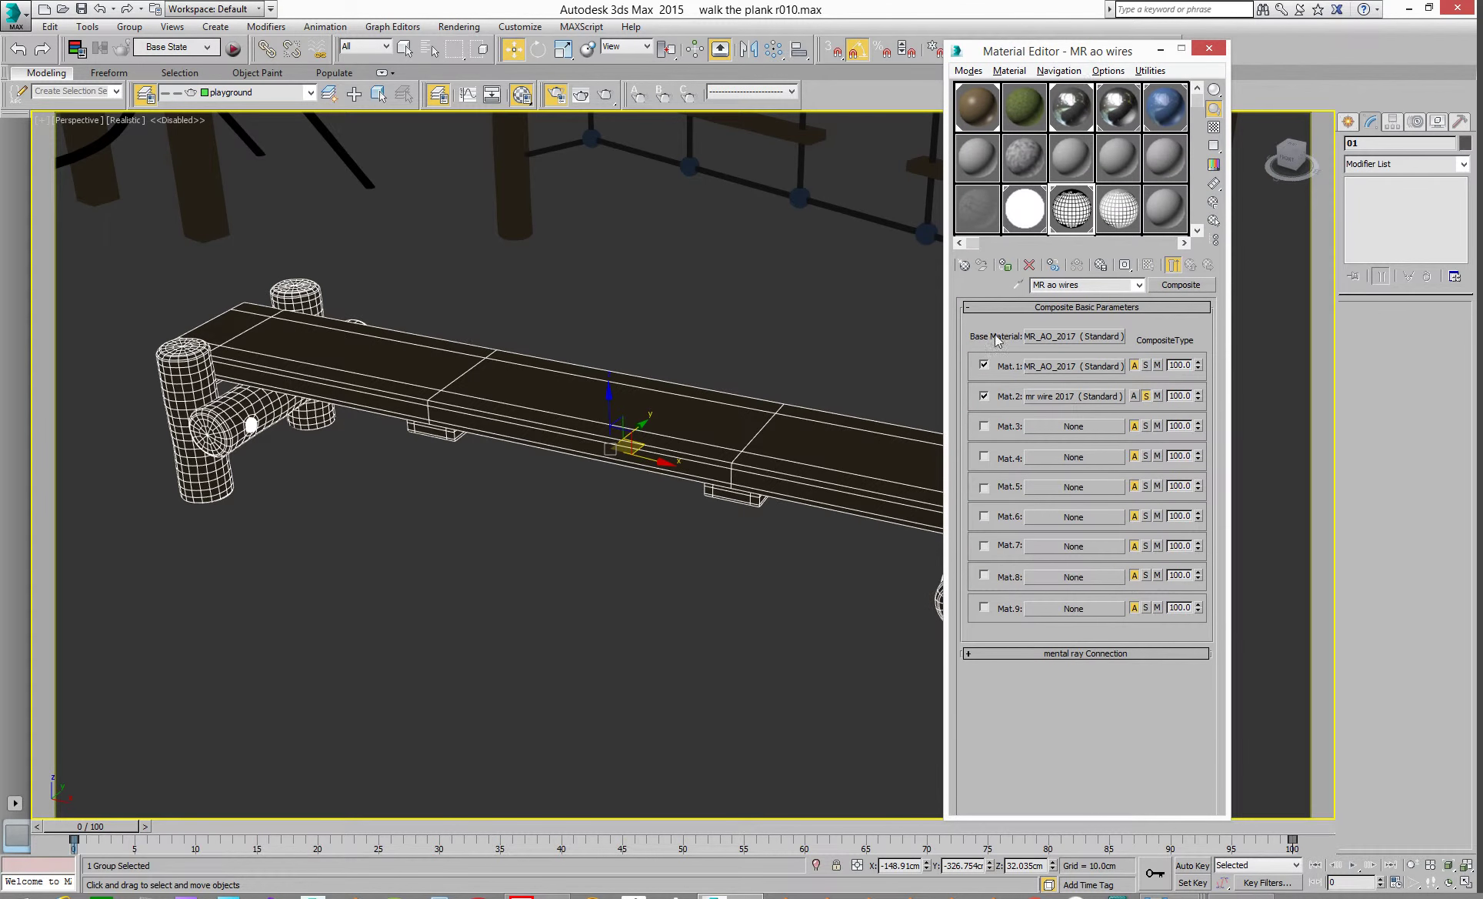
- Browse MR ao wires: MR_AO_2017 with its diffuse occlusion map, then mr wire 2017
{"action": "left_click", "coordinate": [1053, 364]}
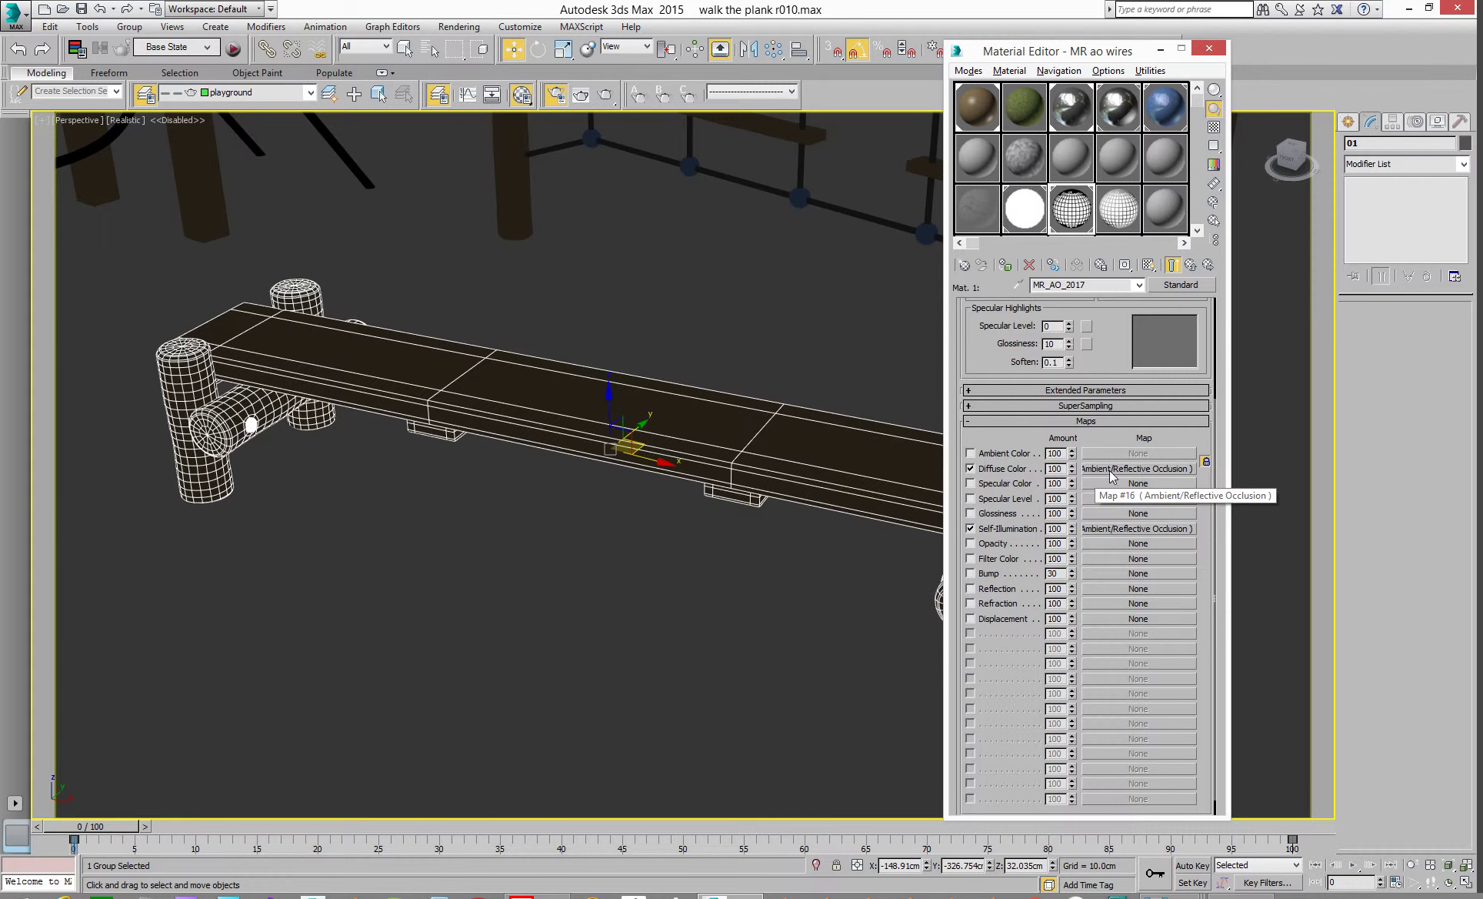
{"action": "left_click", "coordinate": [1170, 469]}
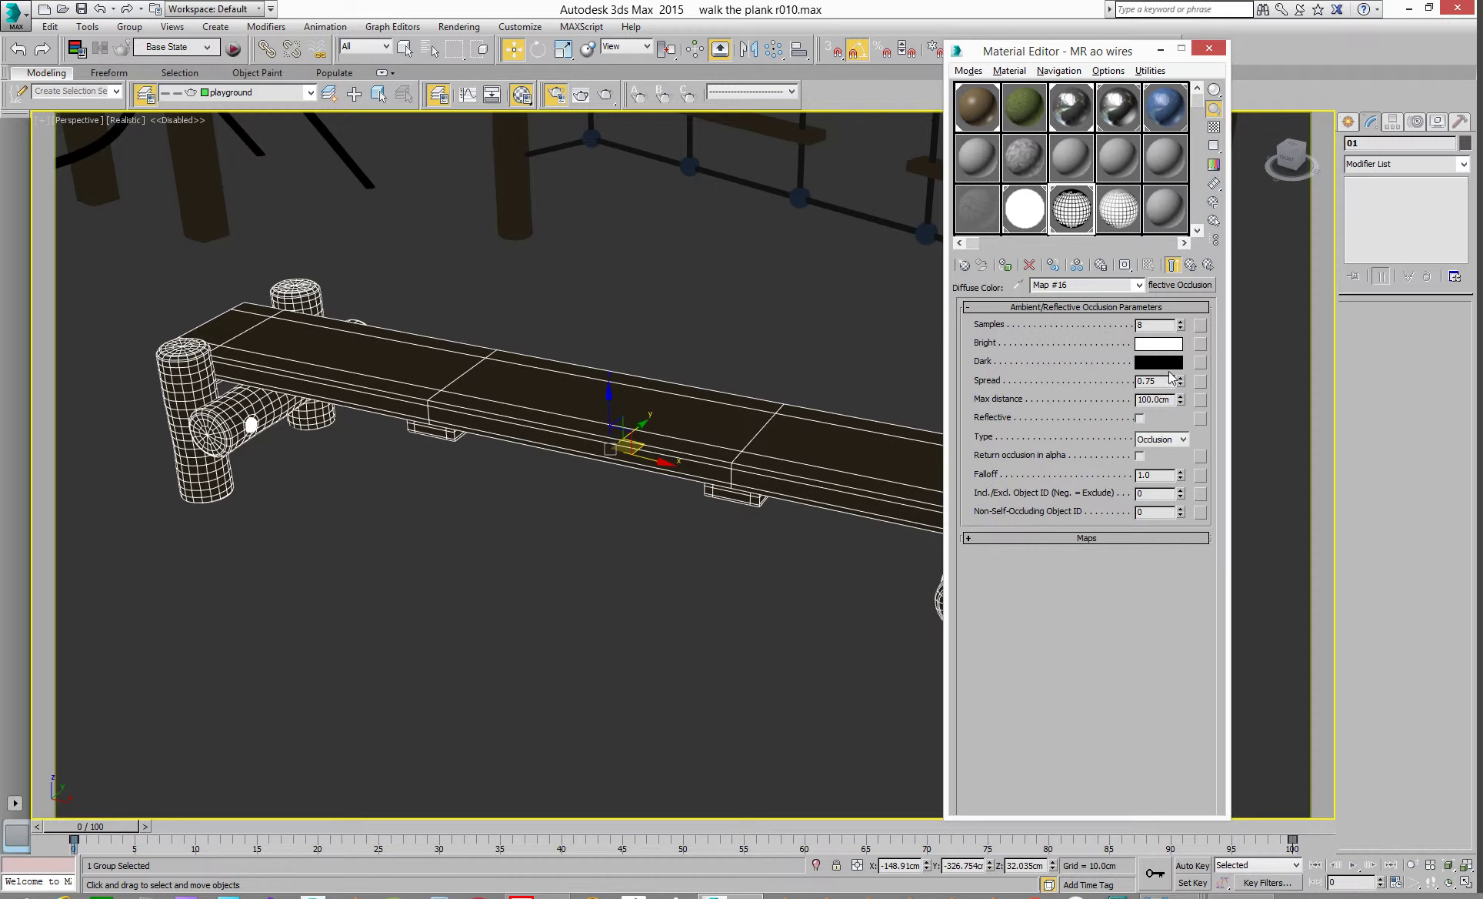
{"action": "left_click", "coordinate": [1190, 265]}
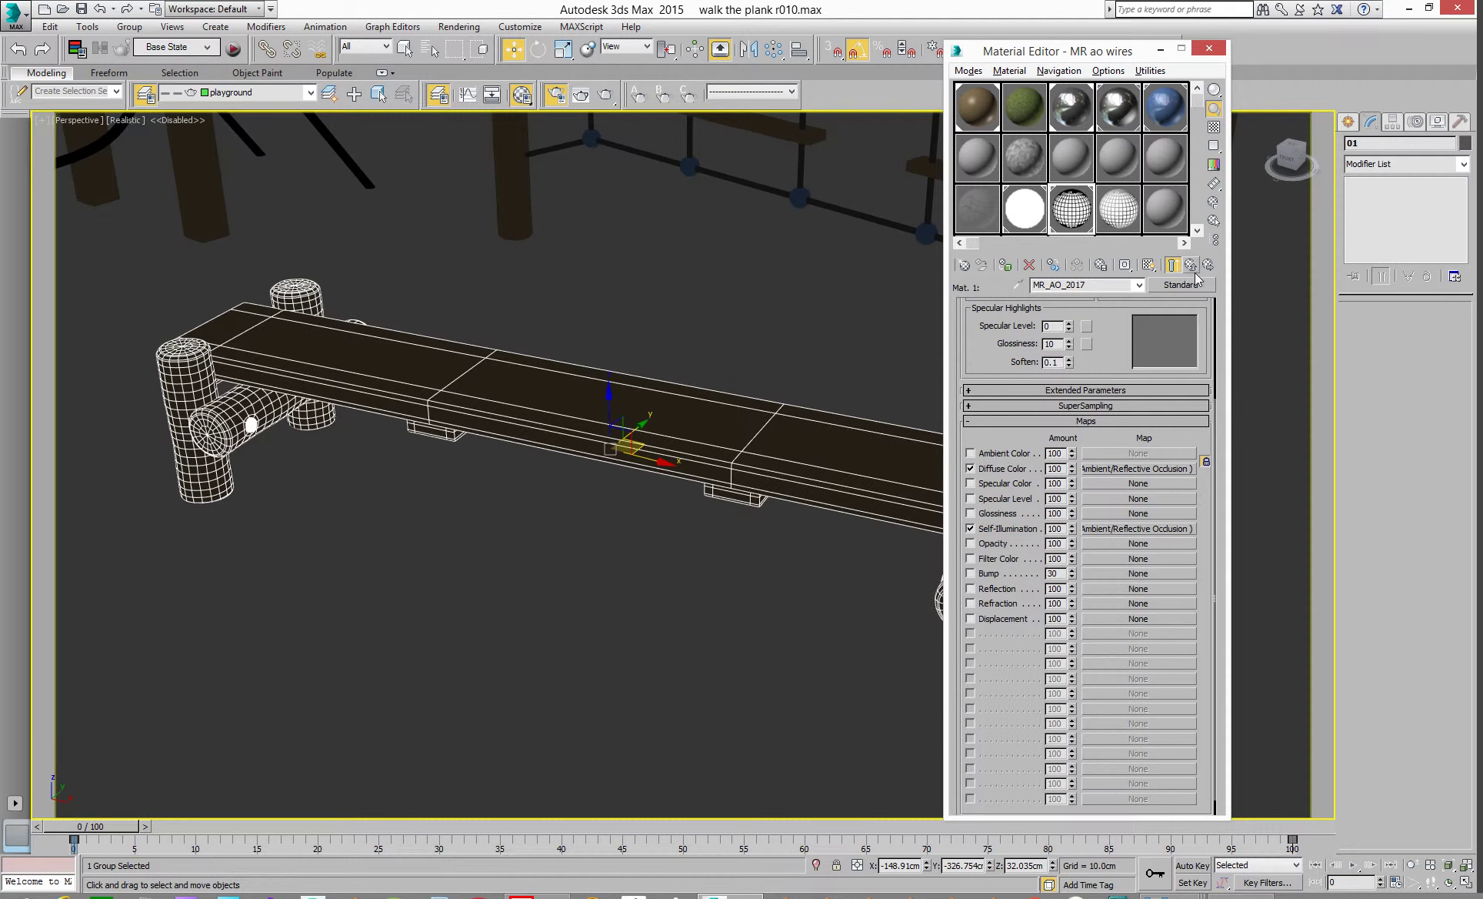
{"action": "left_click", "coordinate": [1192, 264]}
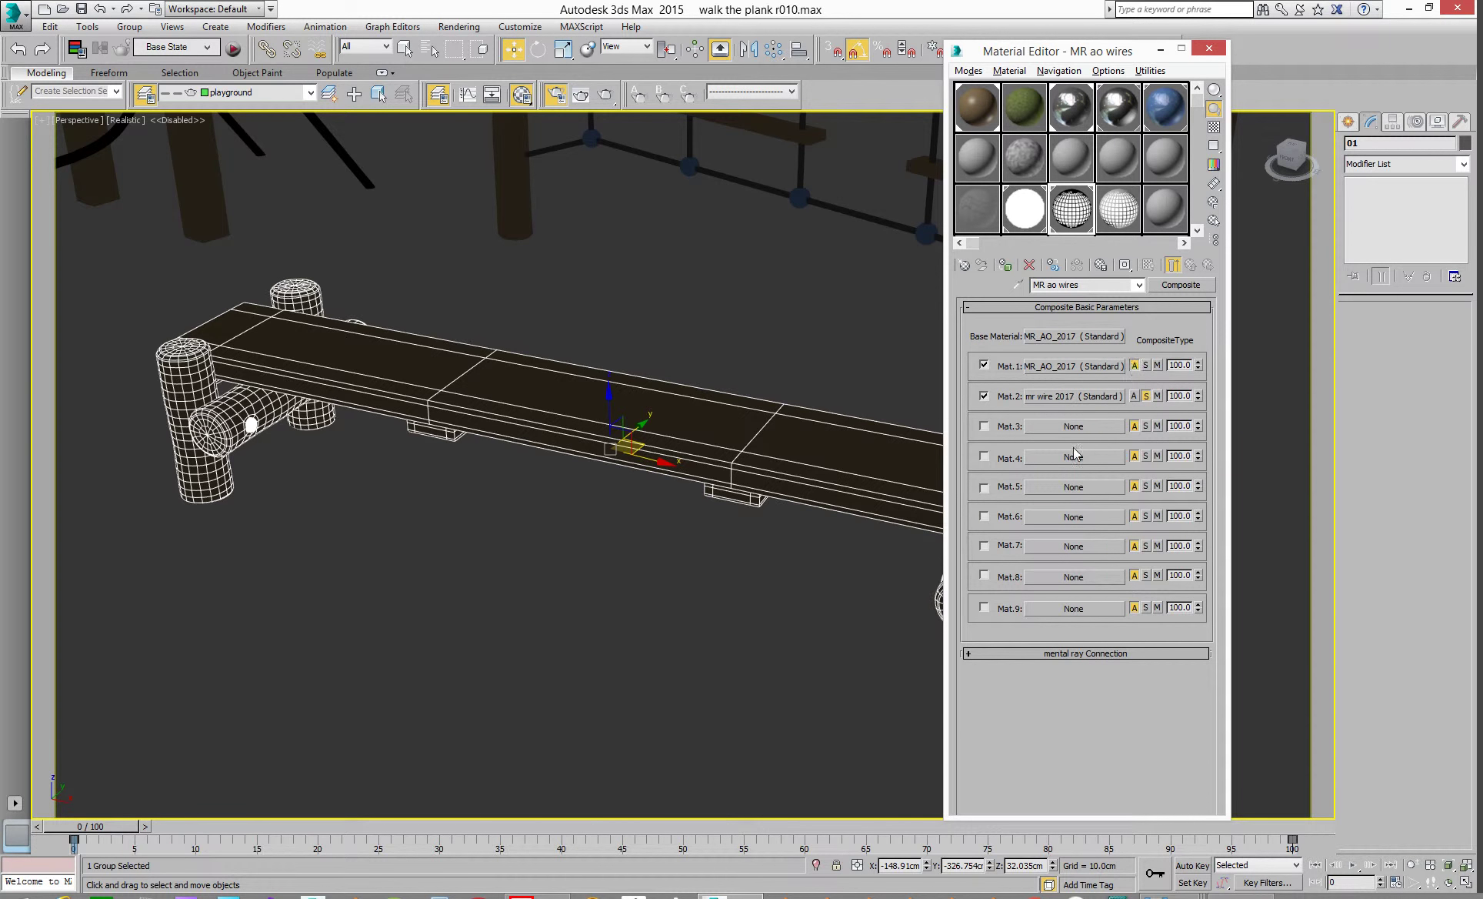
{"action": "left_click", "coordinate": [1062, 396]}
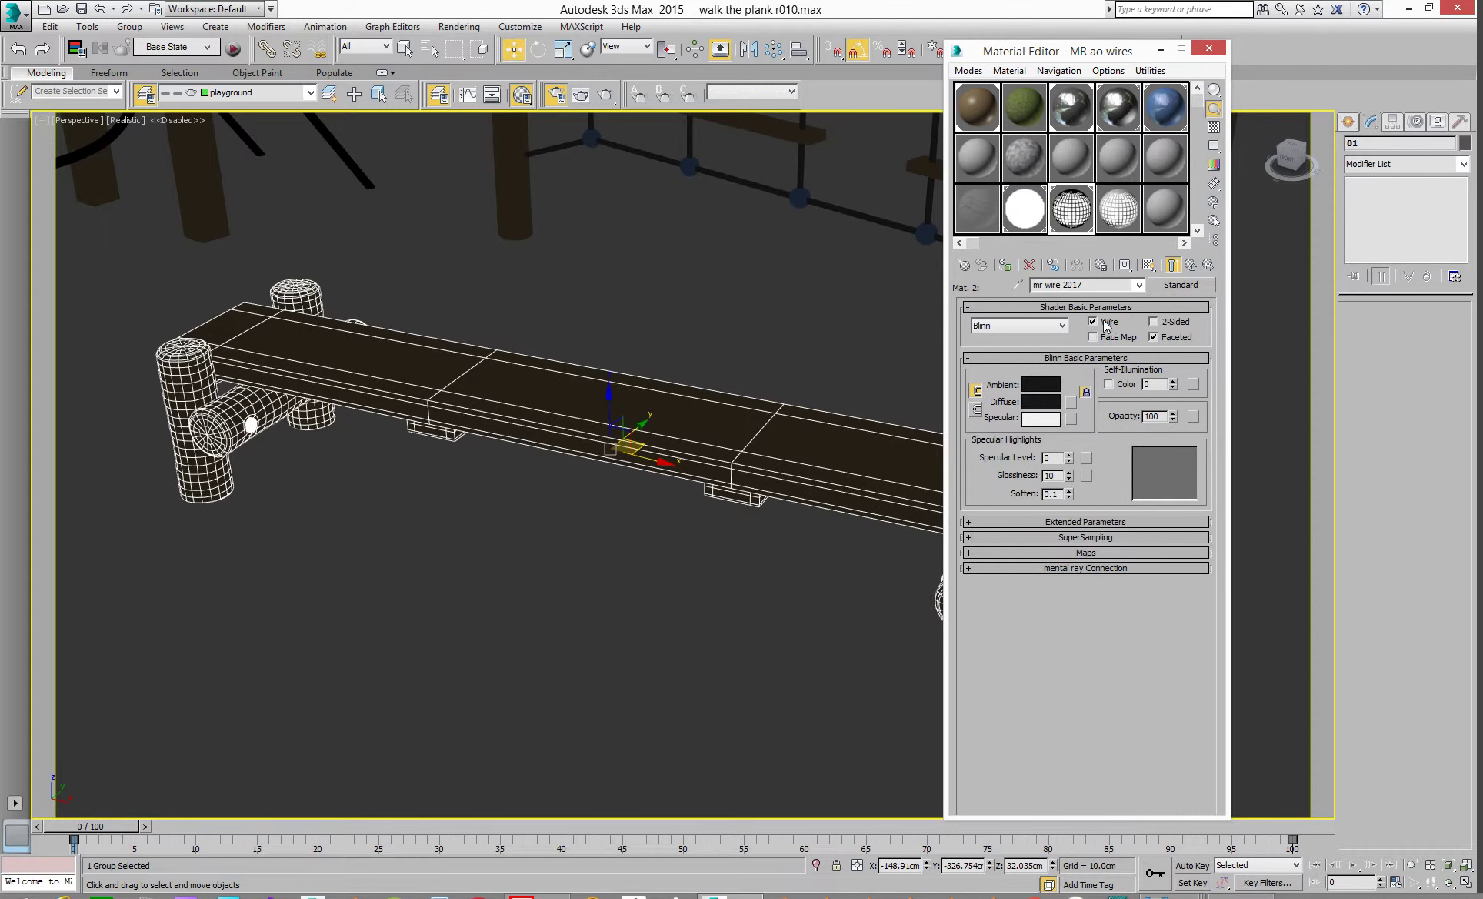
{"action": "left_click", "coordinate": [1193, 265]}
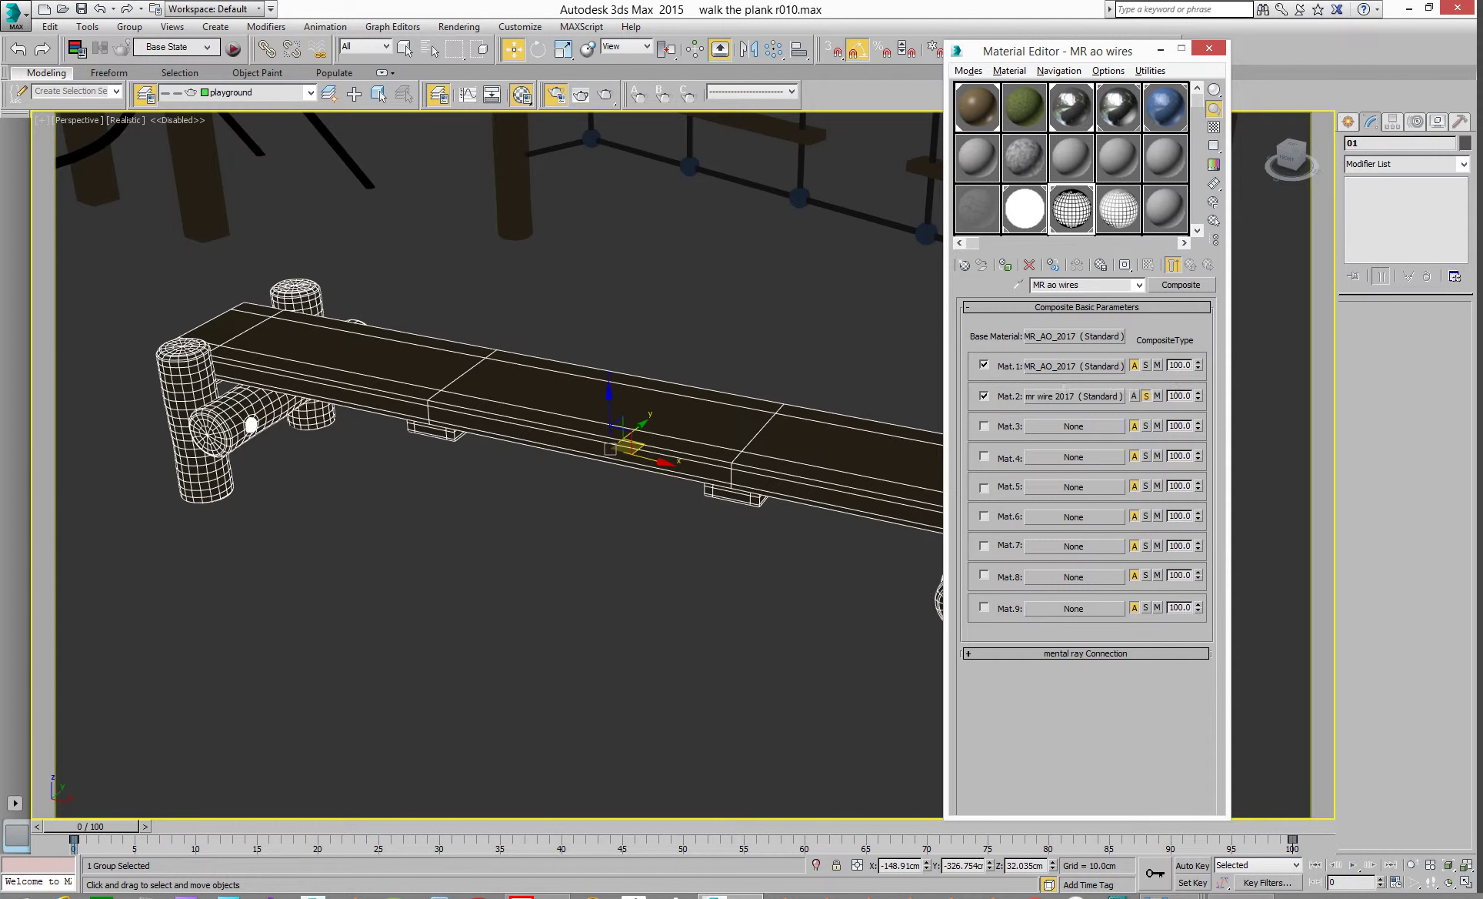
{"action": "key", "text": "F10"}
- Instance the MR ao wires composite into the Processing tab's Material Override slot
{"action": "left_click_drag", "start_coordinate": [419, 22], "coordinate": [625, 23]}
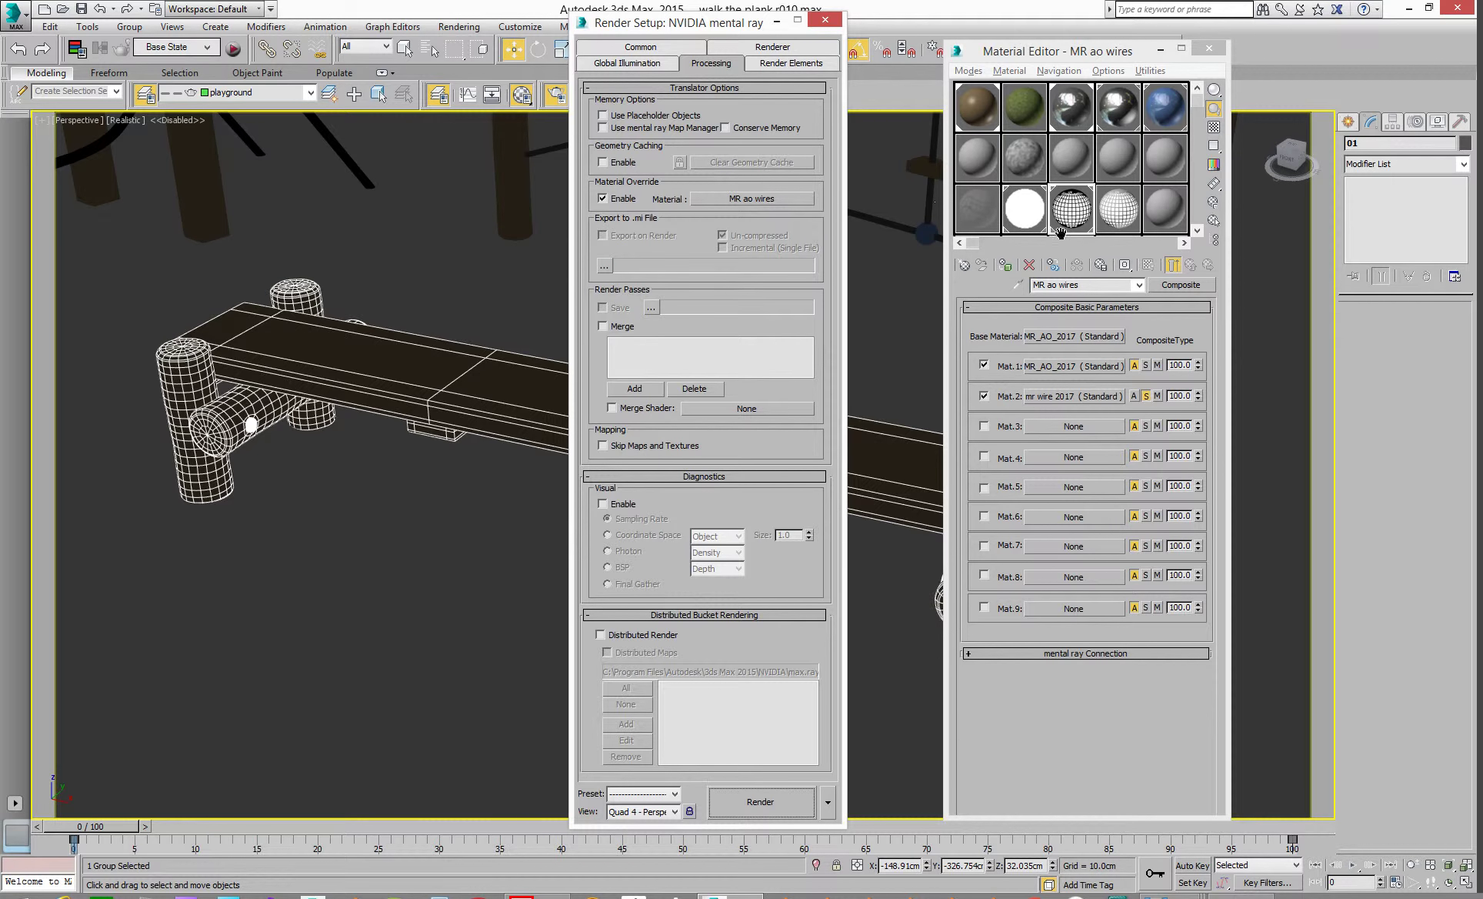
{"action": "left_click", "coordinate": [1031, 216]}
{"action": "left_click_drag", "start_coordinate": [1032, 215], "coordinate": [750, 199]}
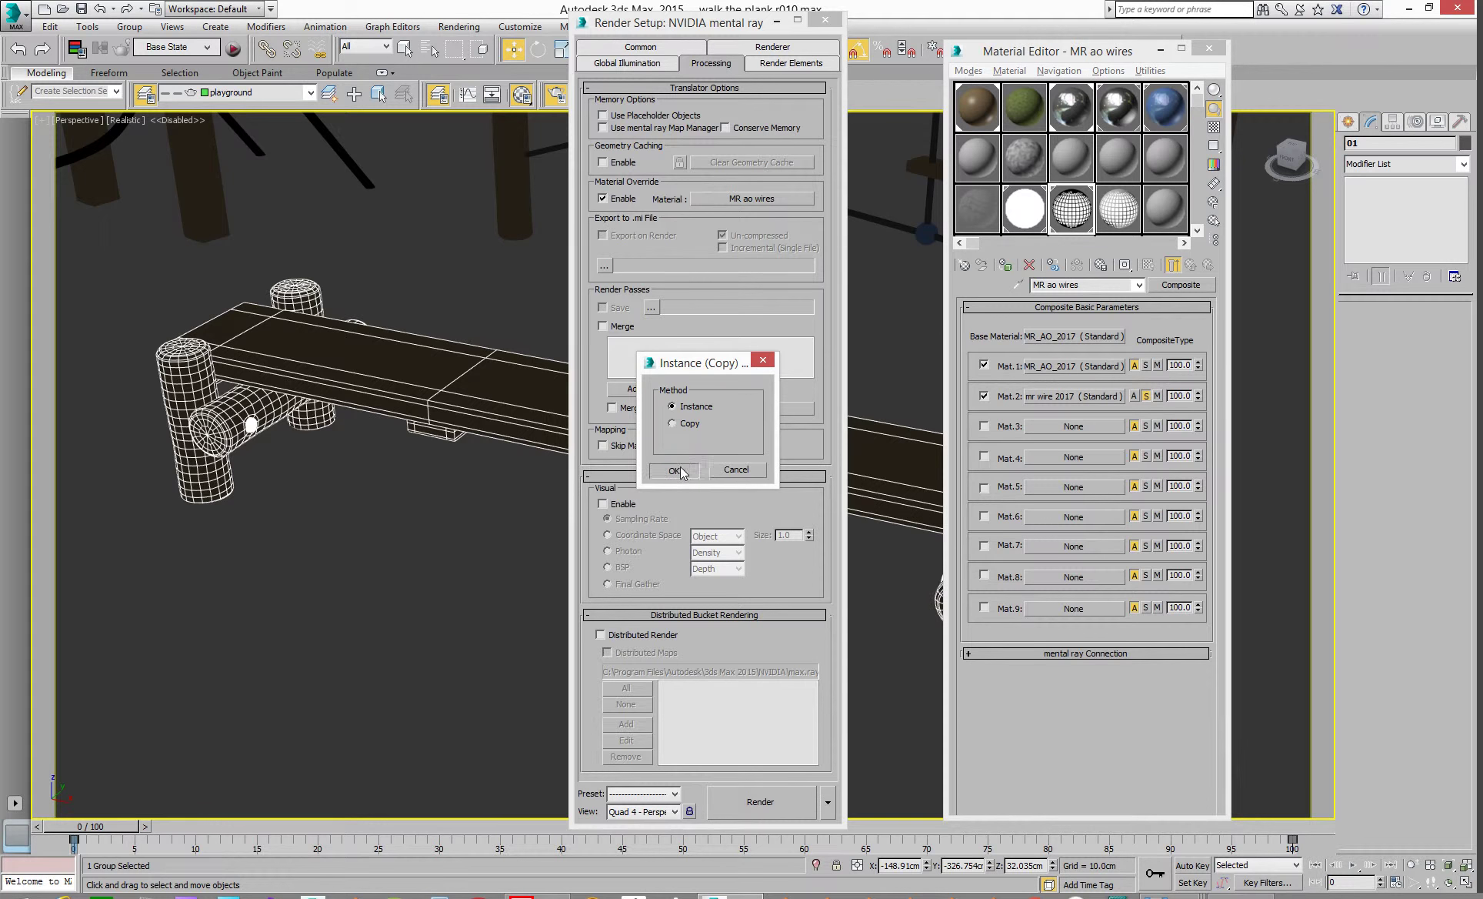
{"action": "left_click", "coordinate": [675, 470]}
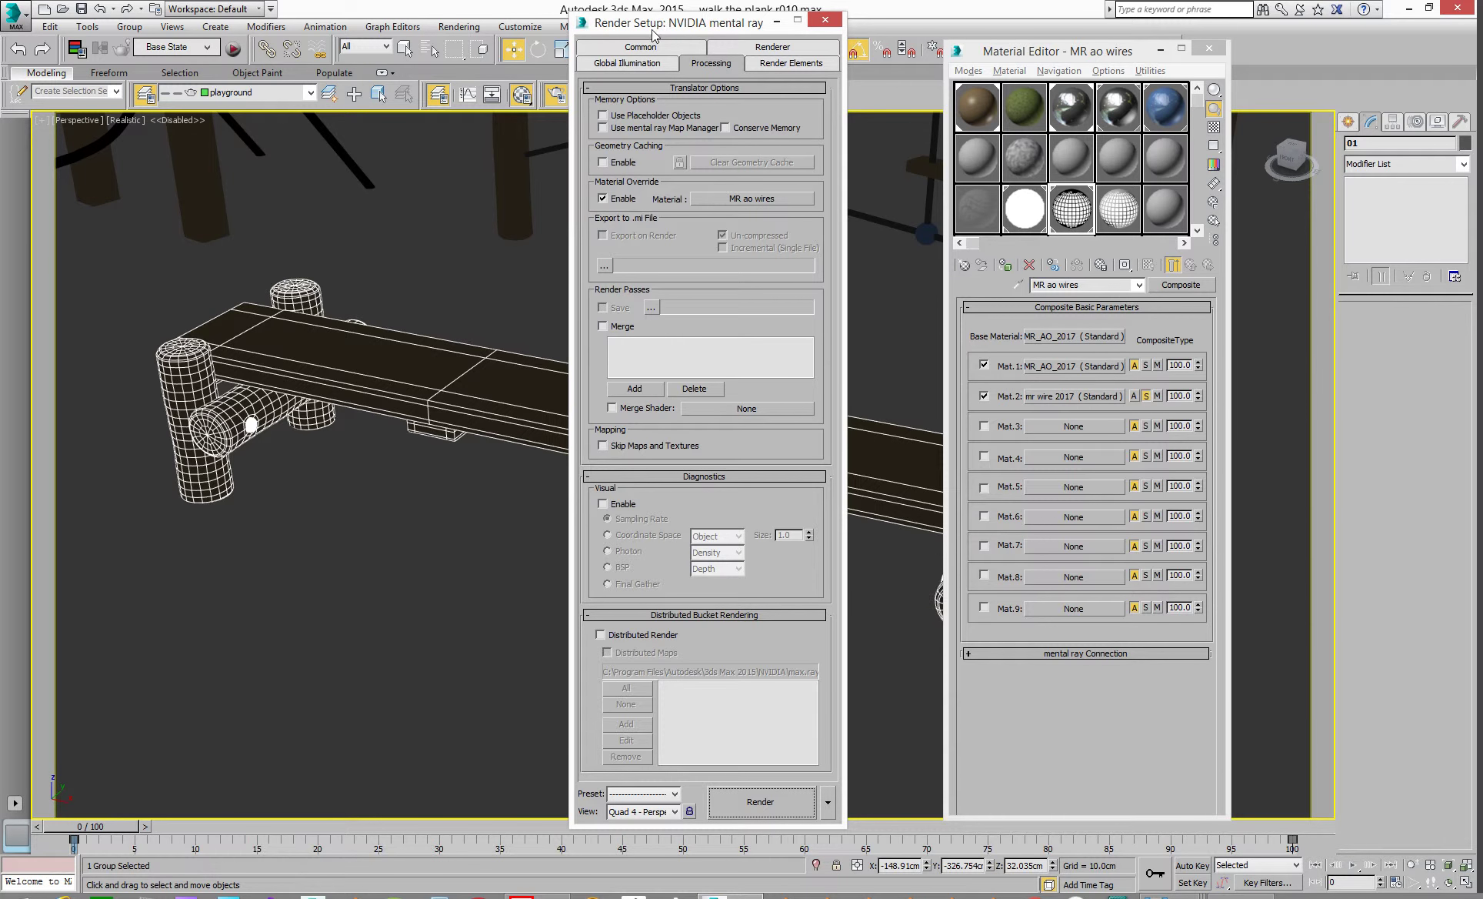
{"action": "left_click_drag", "start_coordinate": [646, 27], "coordinate": [1475, 4]}
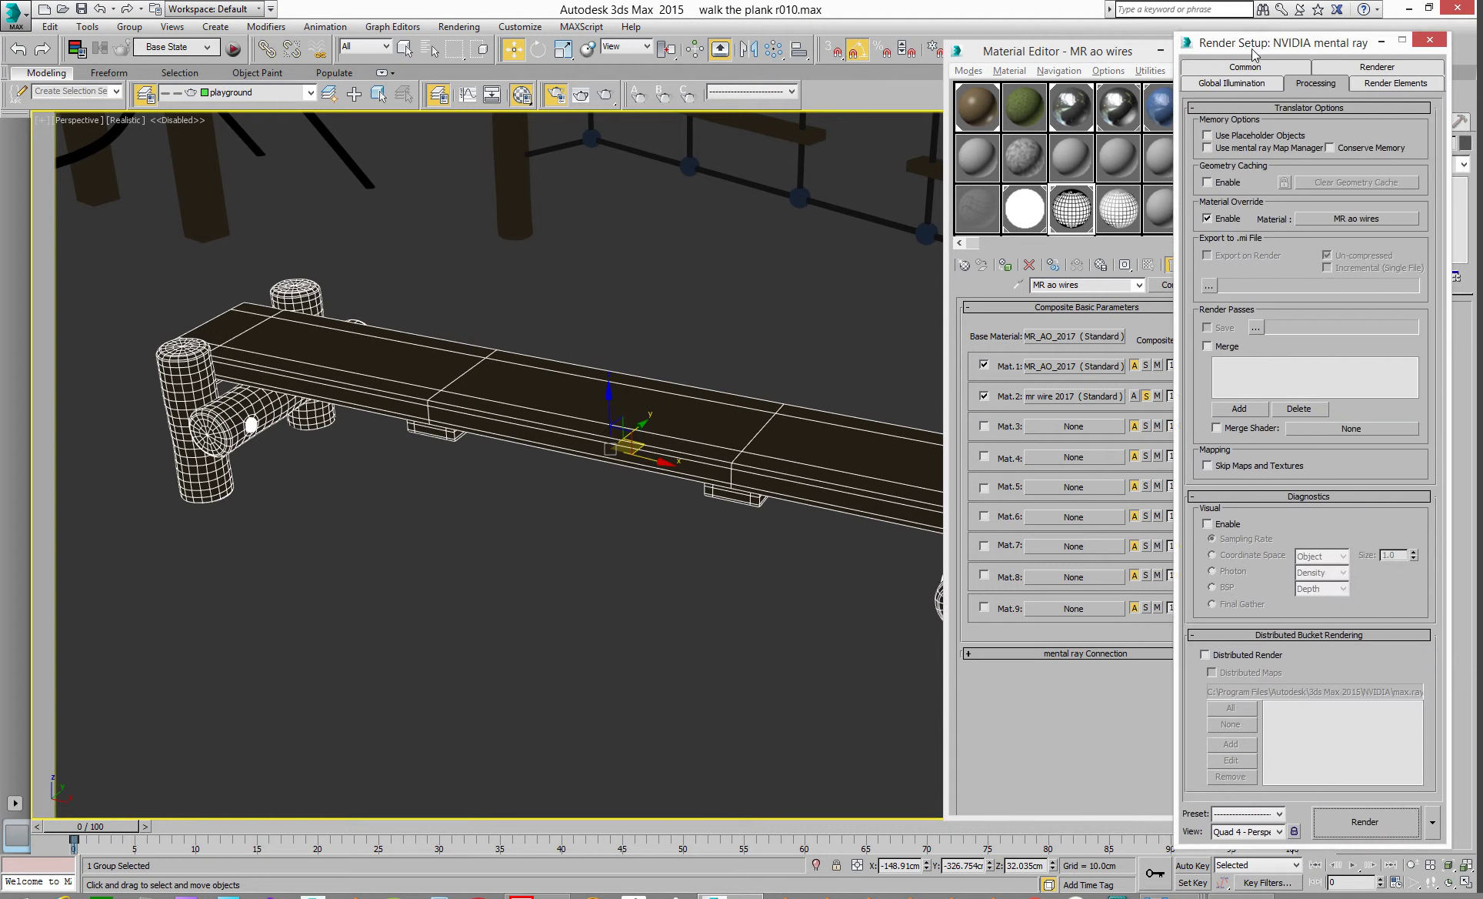
{"action": "left_click", "coordinate": [1466, 8]}
{"action": "key", "text": "F10"}
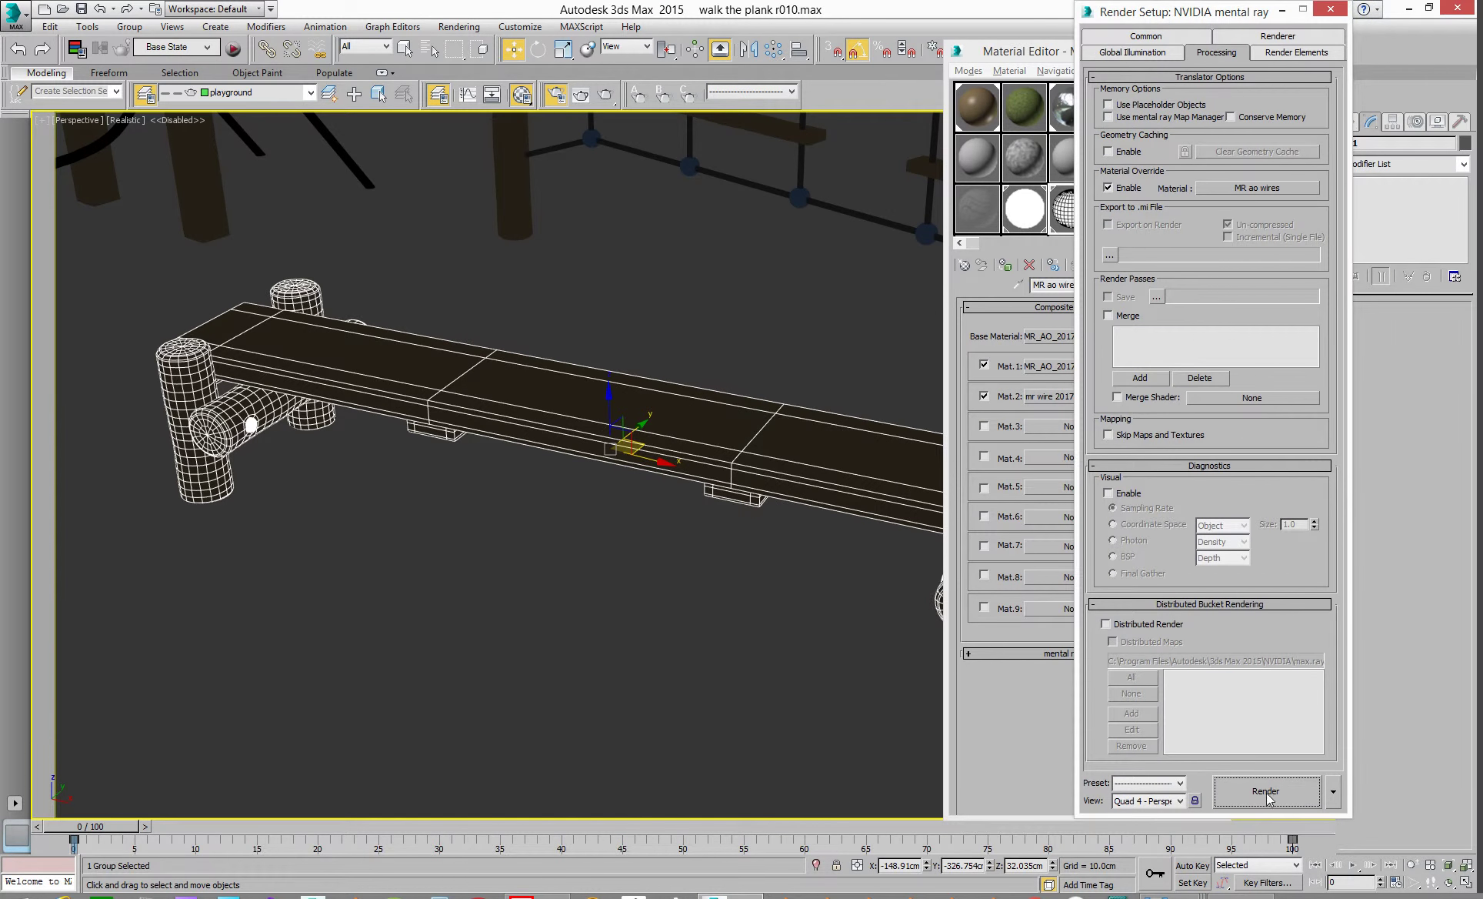
- Render the Perspective view with the override material and move the frame window aside
{"action": "left_click", "coordinate": [1266, 793]}
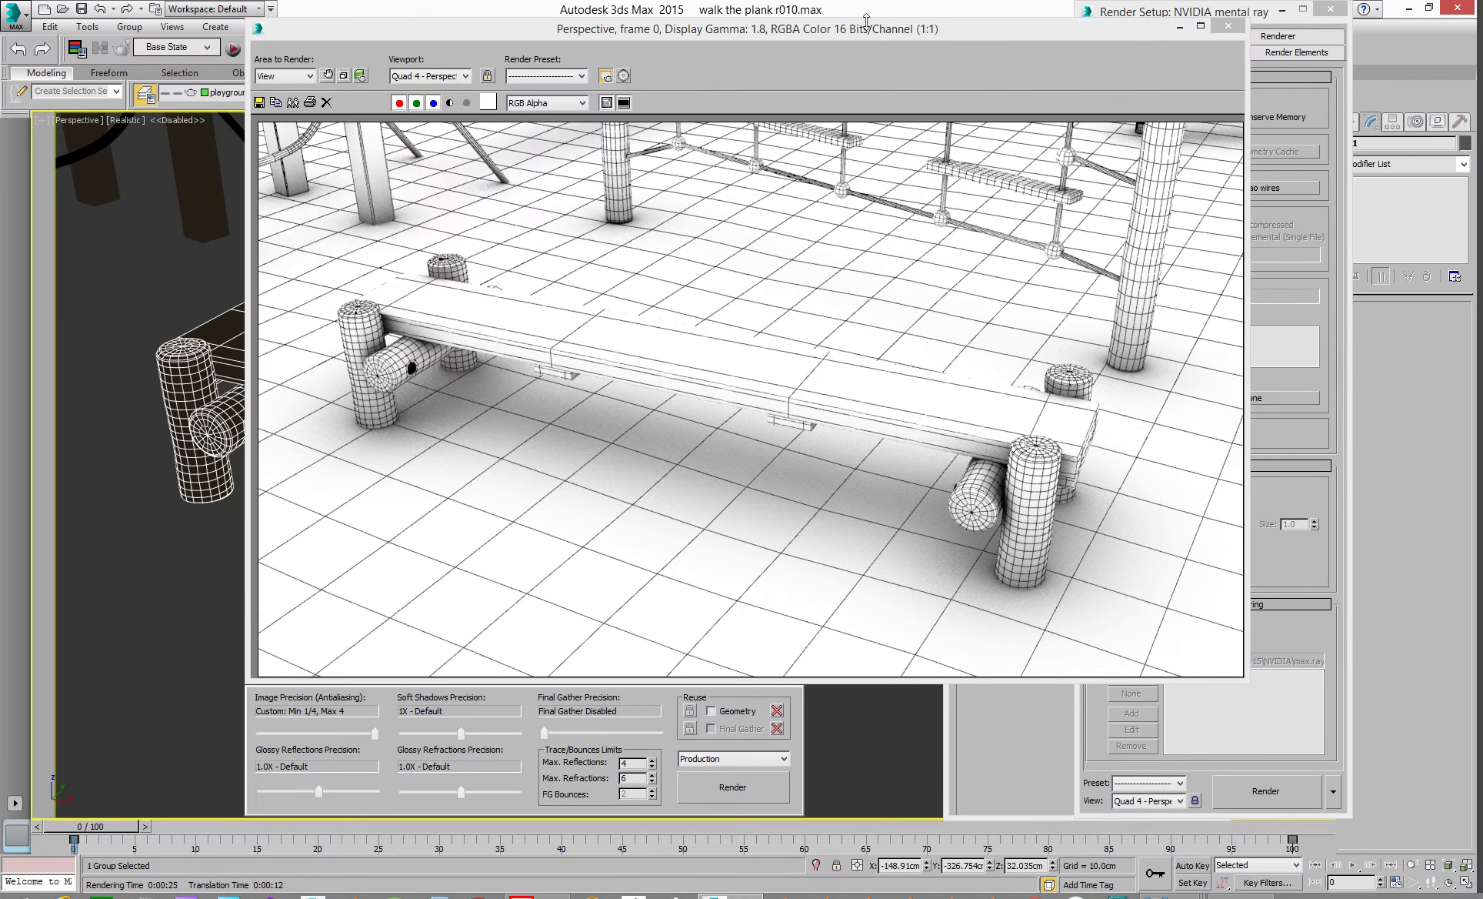
{"action": "left_click_drag", "start_coordinate": [866, 21], "coordinate": [940, 30]}
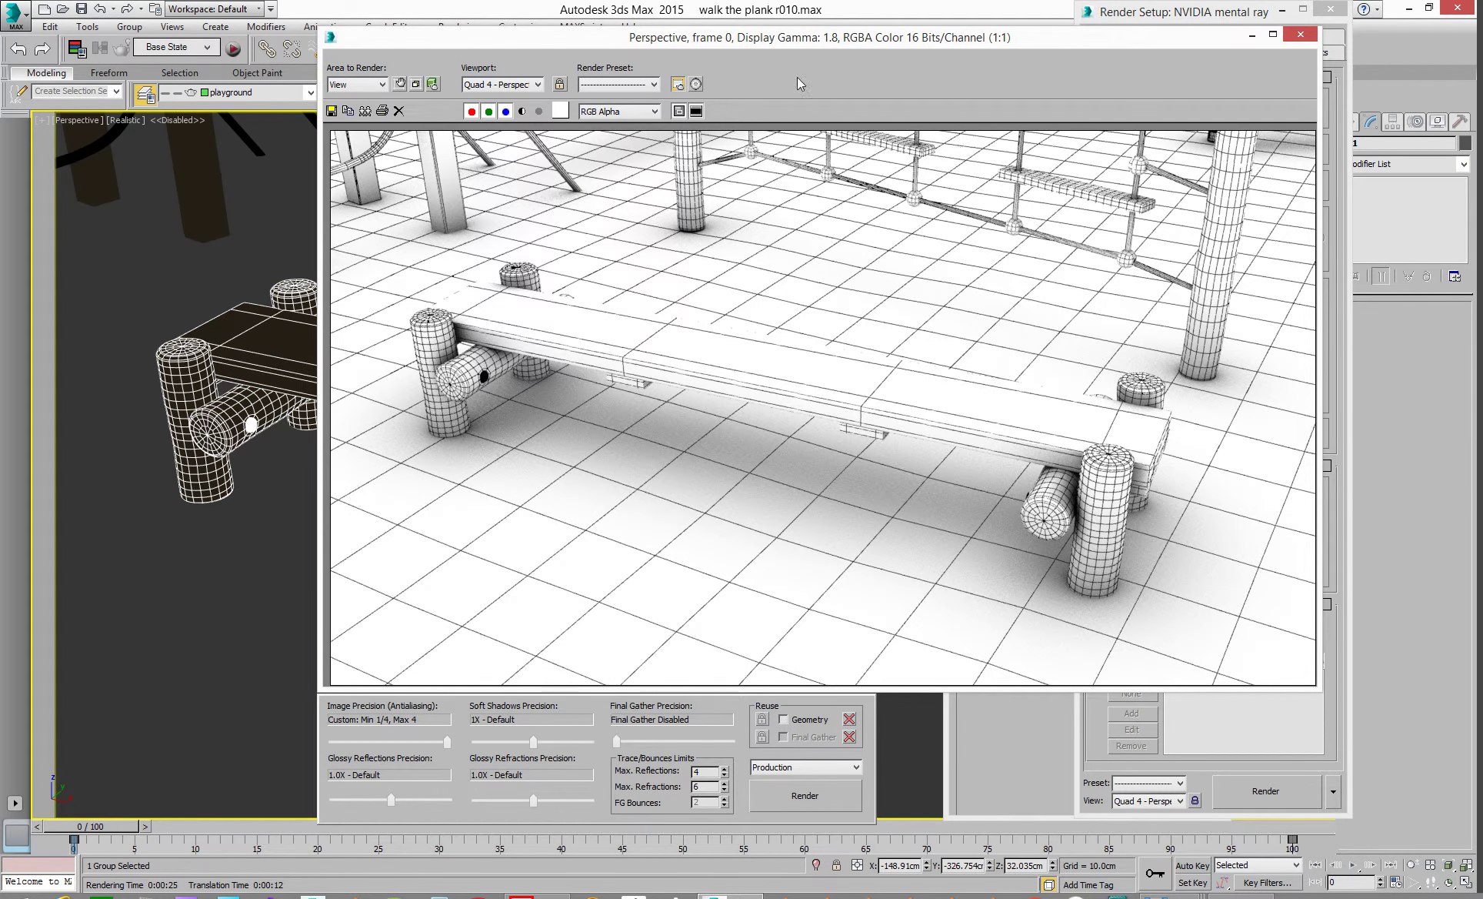
{"action": "left_click_drag", "start_coordinate": [709, 42], "coordinate": [1482, 44]}
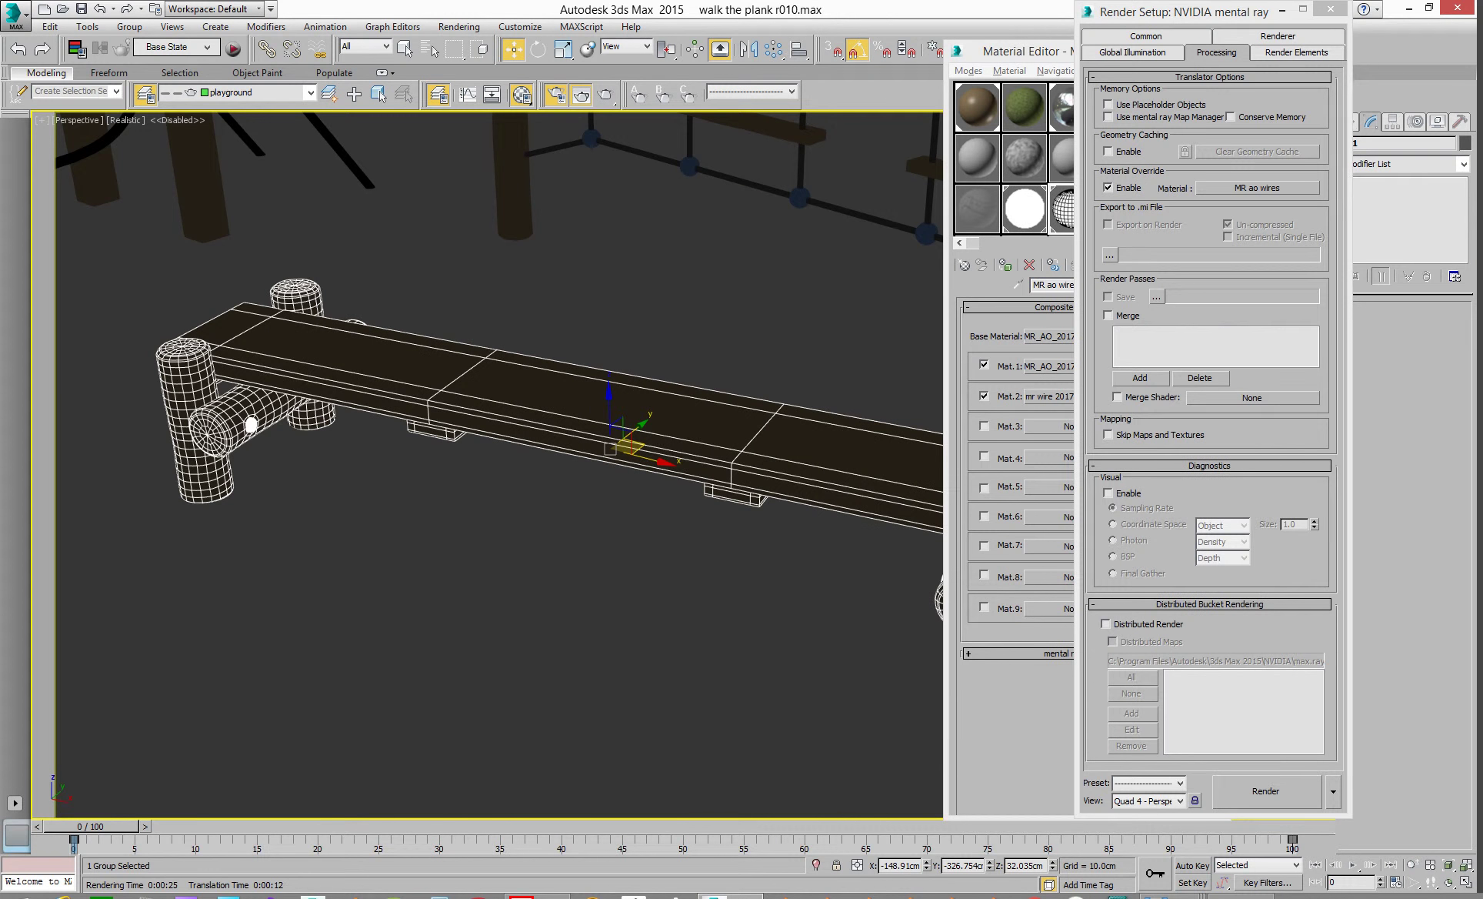
- Review Global Illumination settings and open the Light Lister showing Direct001 and Sky001
{"action": "left_click", "coordinate": [1132, 53]}
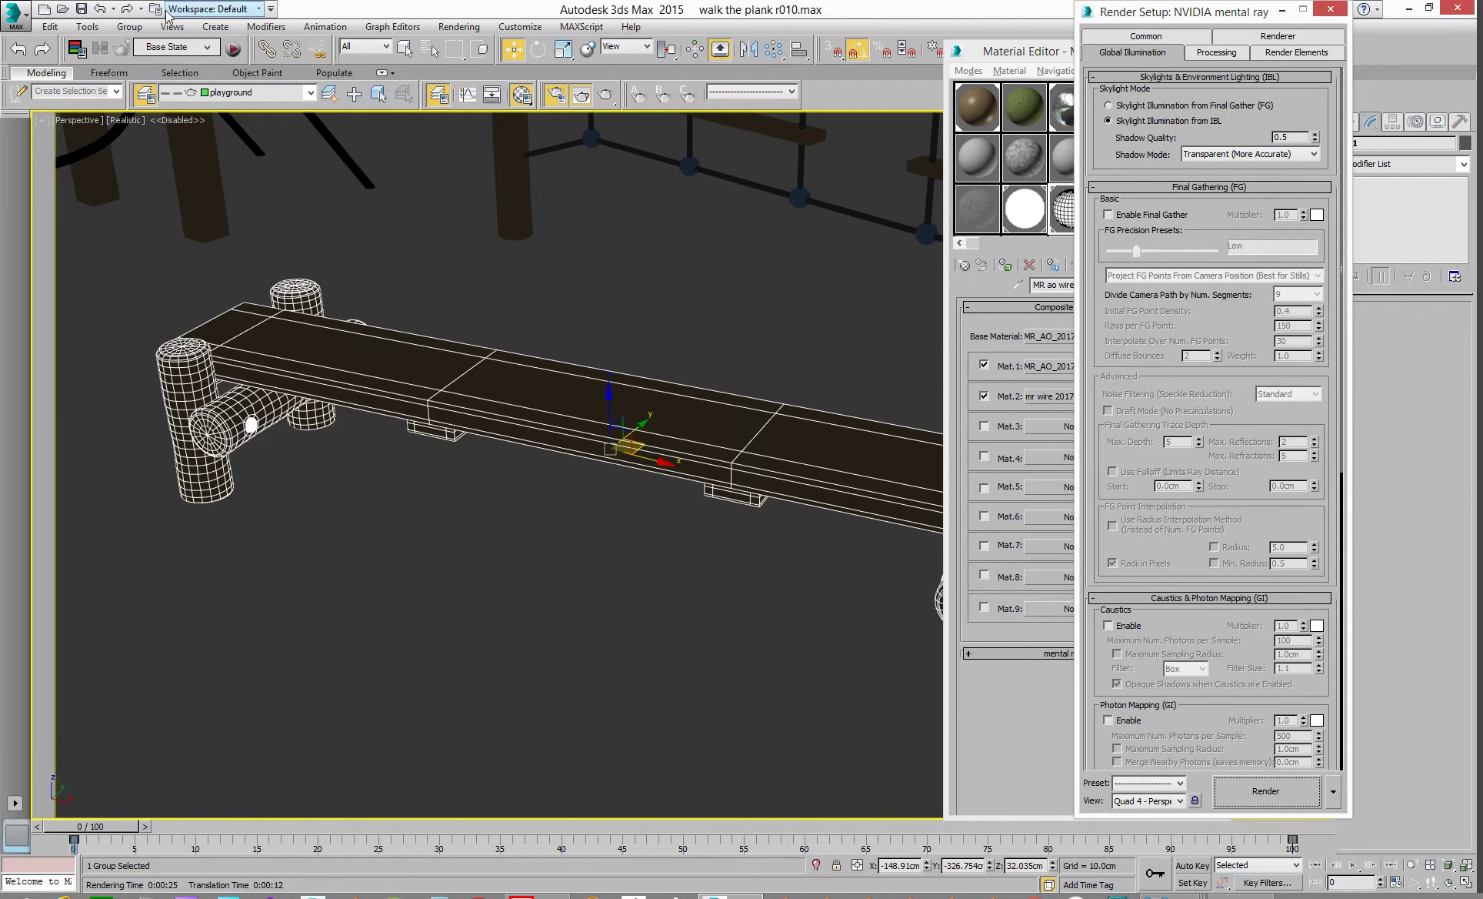
{"action": "left_click", "coordinate": [89, 27]}
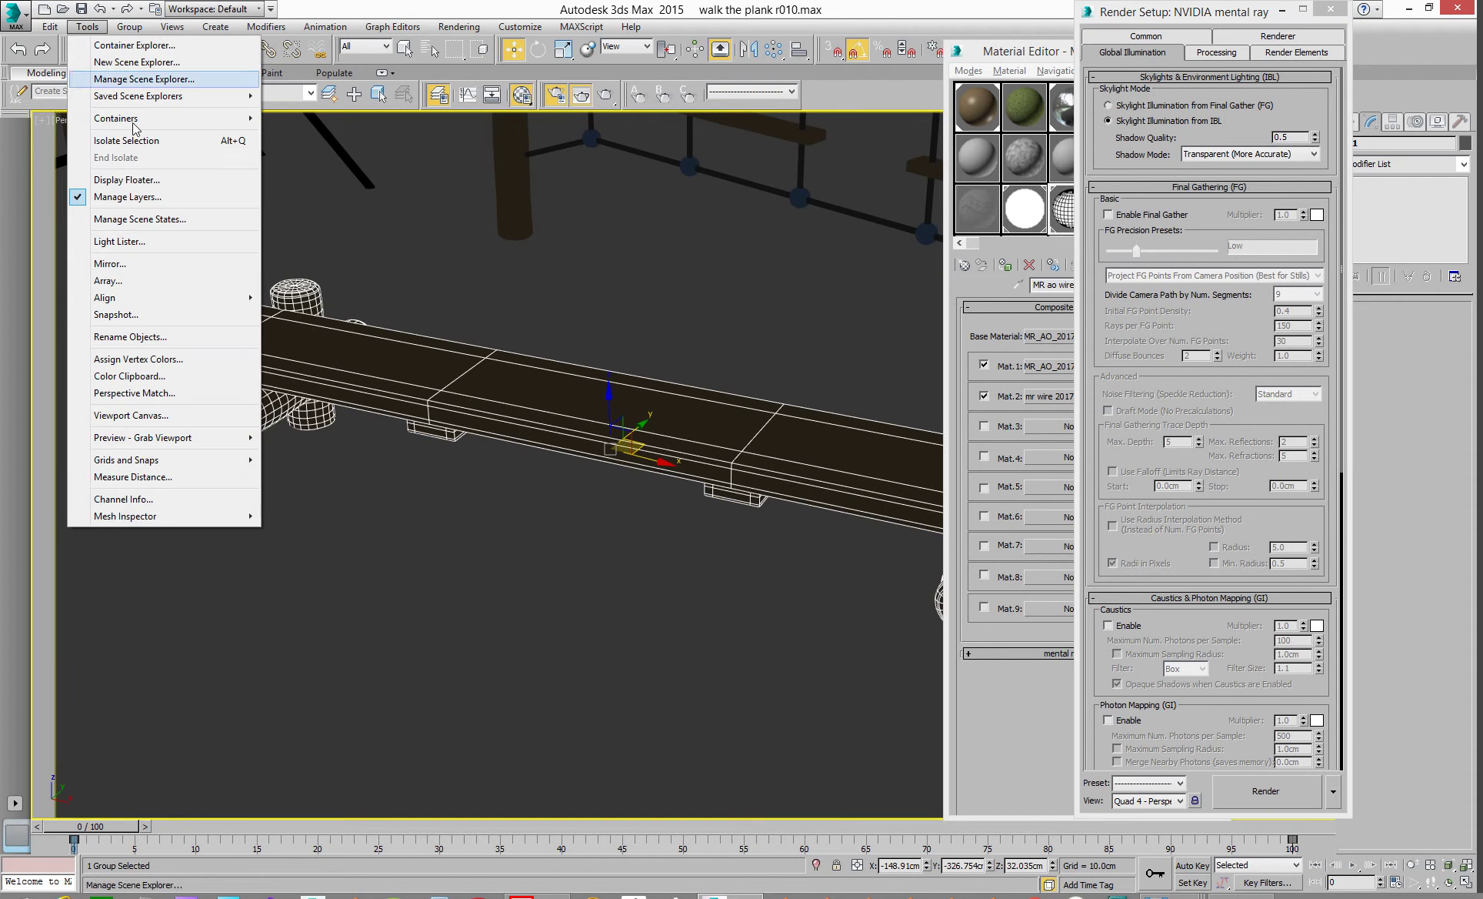
{"action": "left_click", "coordinate": [149, 243]}
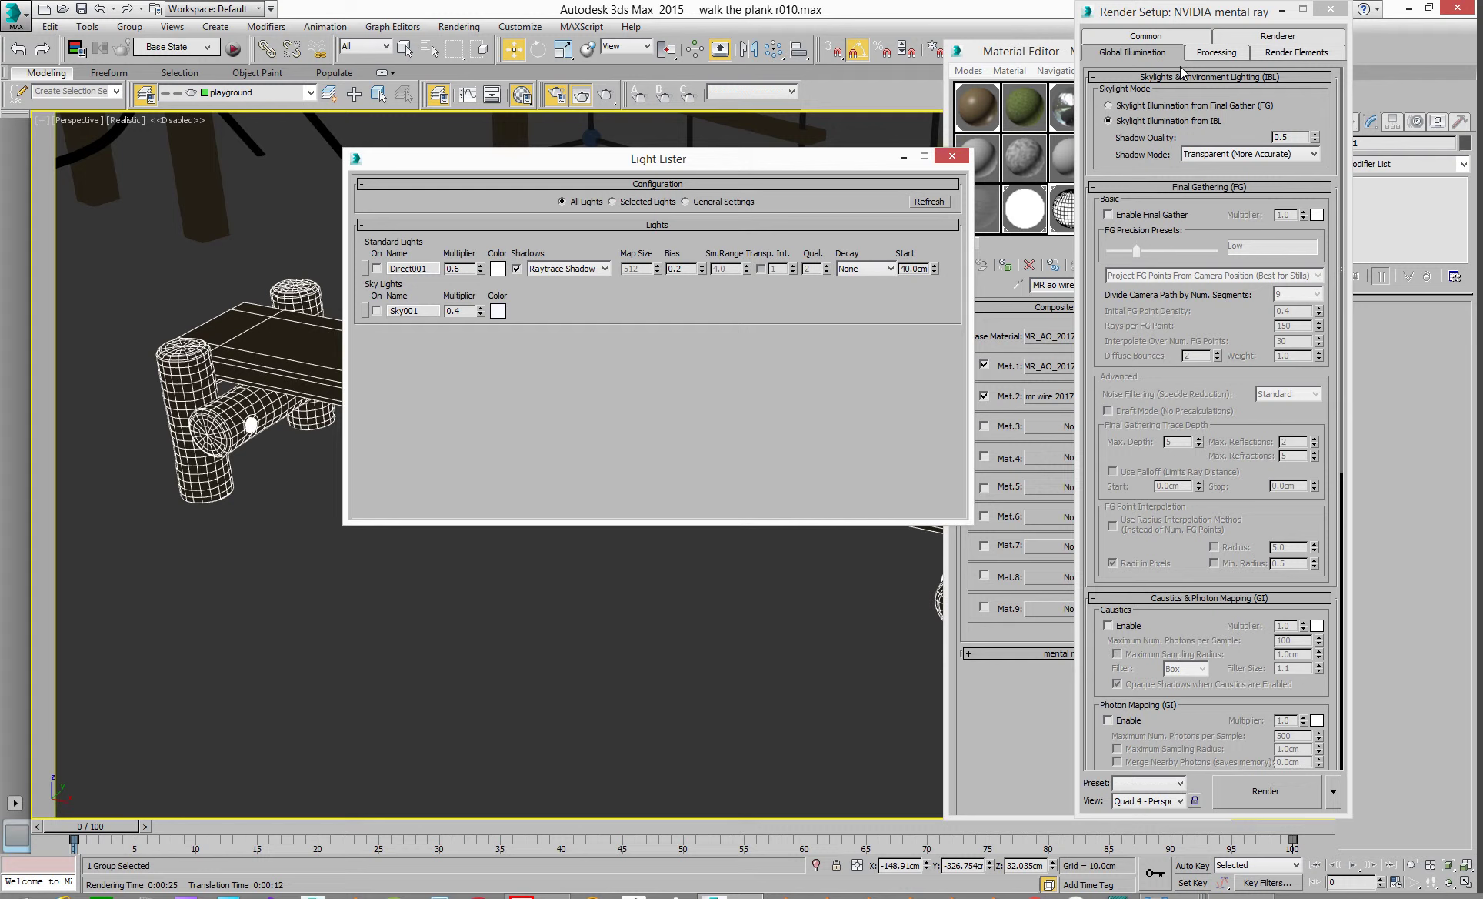
- Check the Processing and Renderer sampling tabs, re-render the bench, and close the frame window
{"action": "left_click", "coordinate": [1229, 54]}
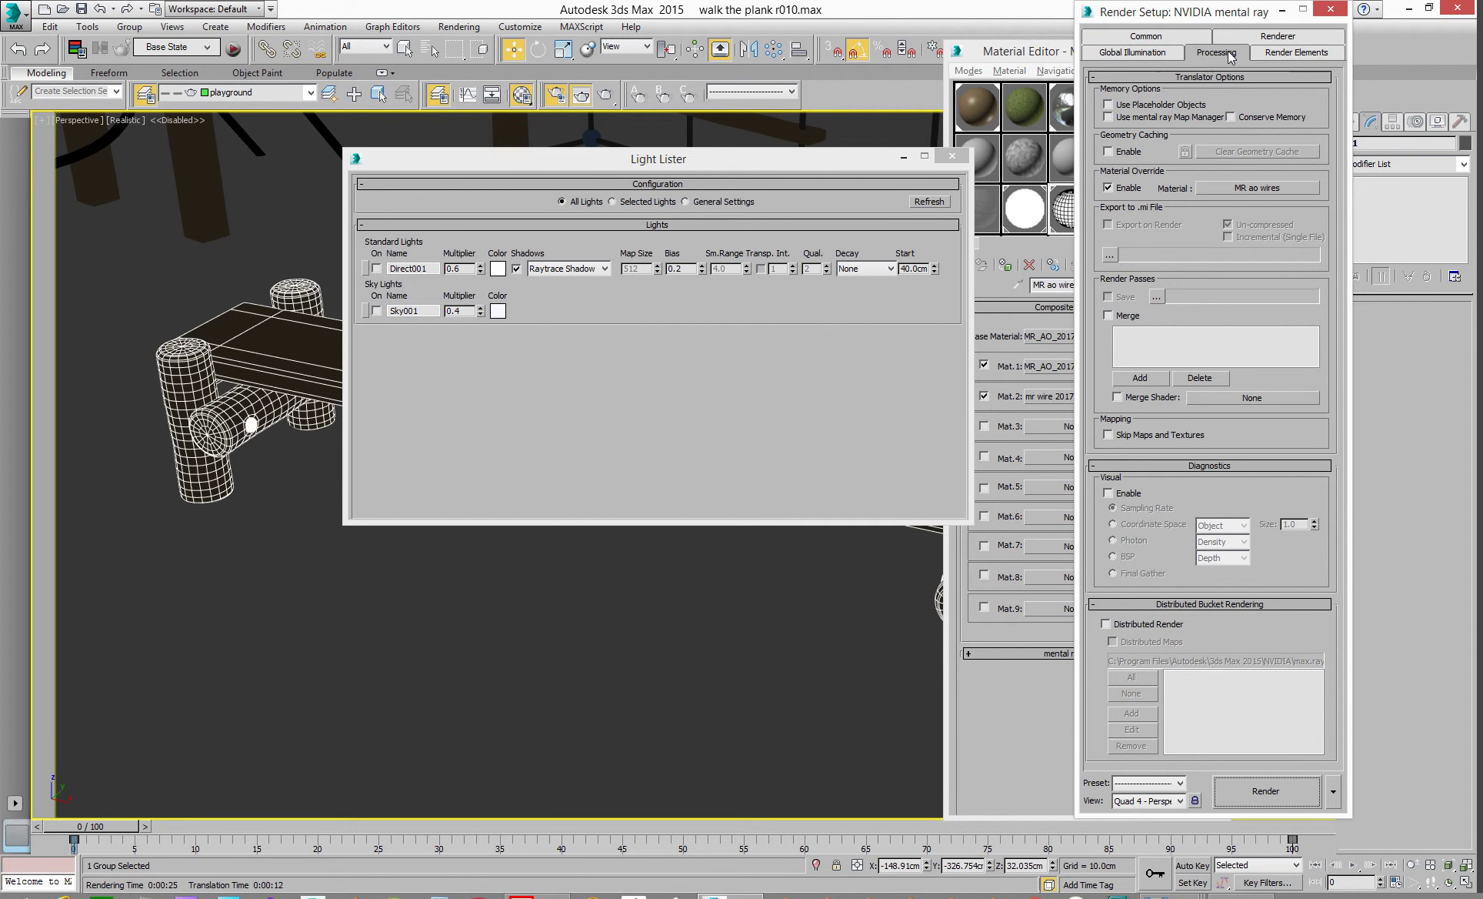
{"action": "left_click", "coordinate": [1263, 39]}
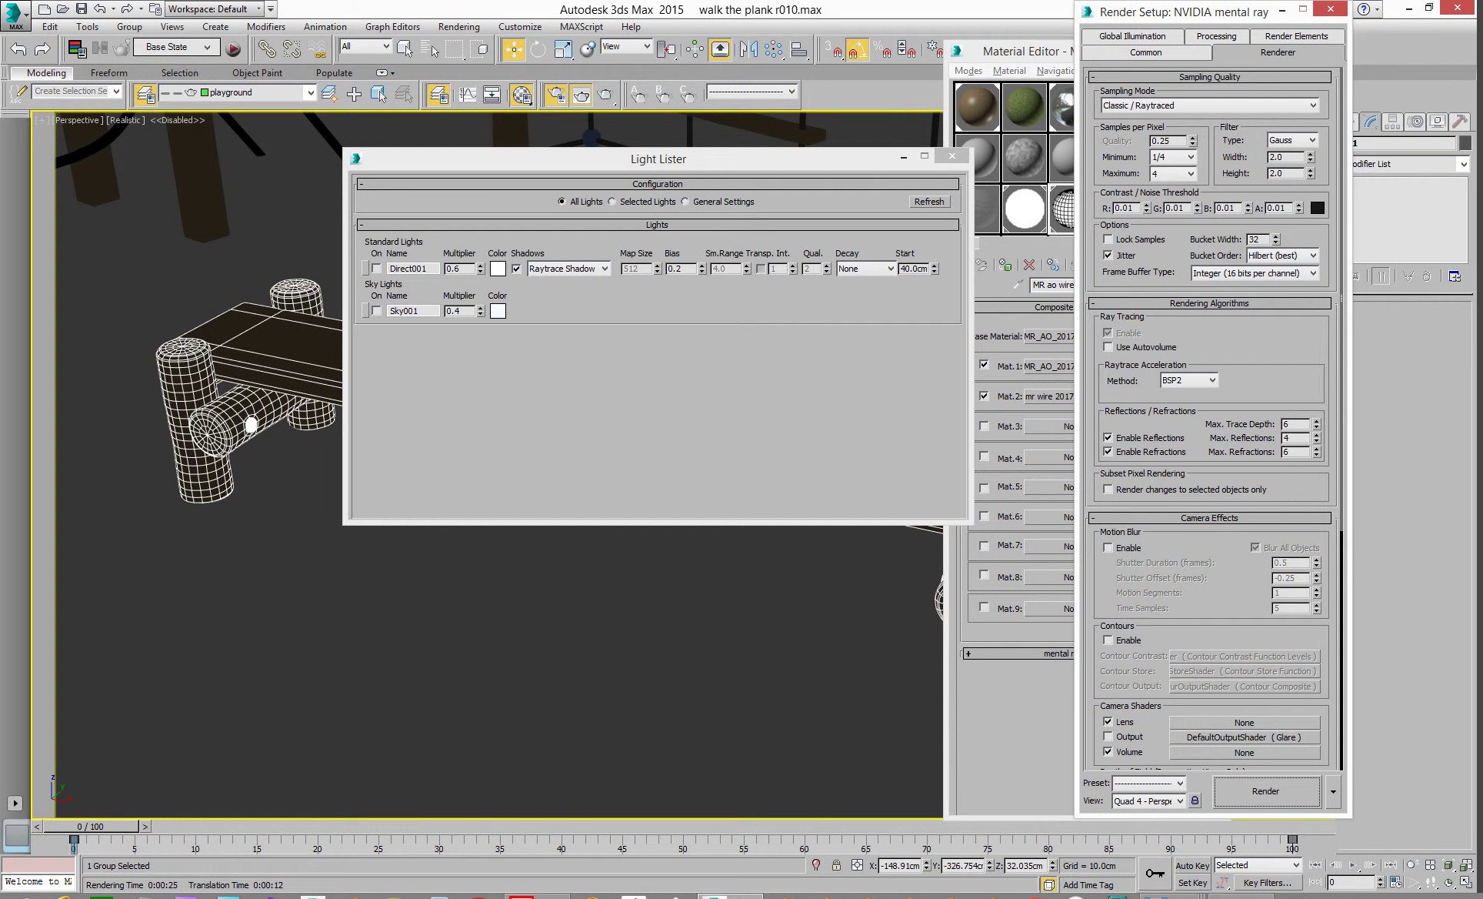
{"action": "left_click", "coordinate": [1266, 790]}
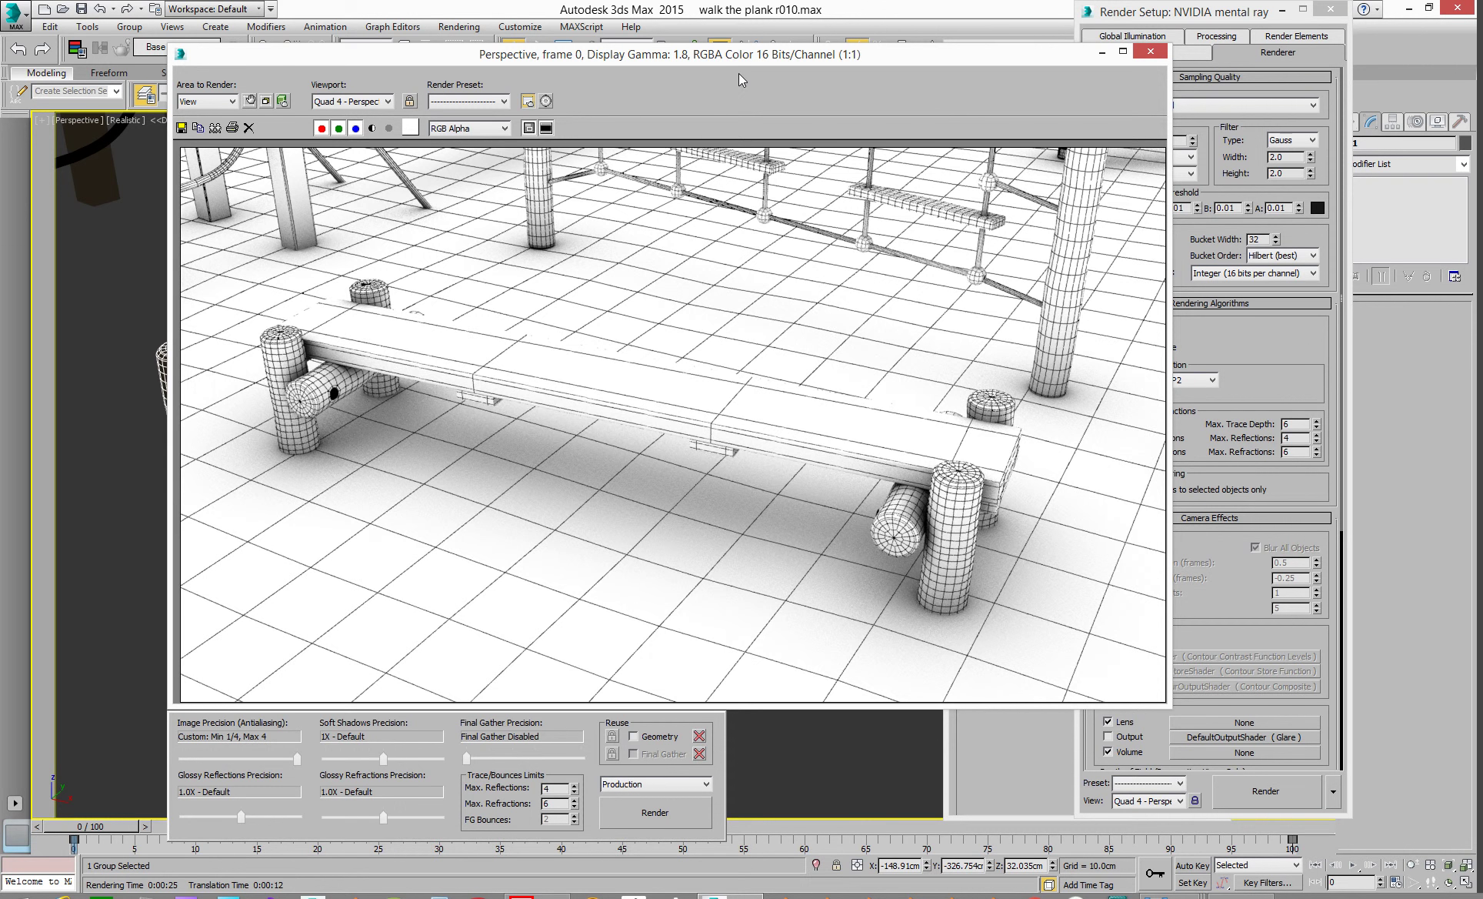
{"action": "left_click", "coordinate": [1151, 51]}
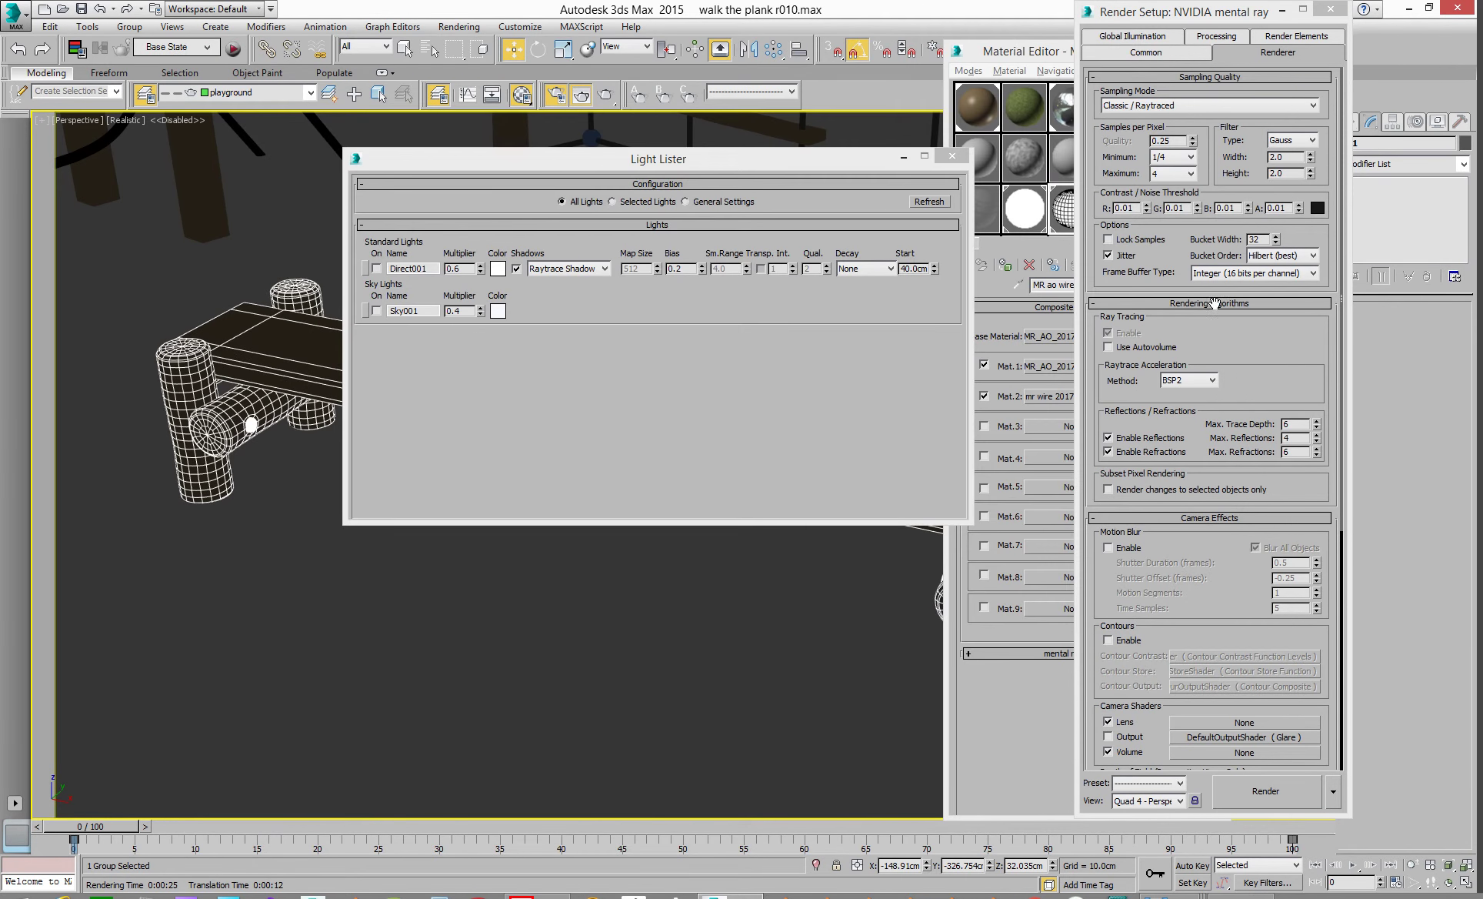
- Inspect MR_AO_2017's Ambient/Reflective Occlusion map and mr wire 2017, then minimize the Material Editor
{"action": "left_click", "coordinate": [1064, 406]}
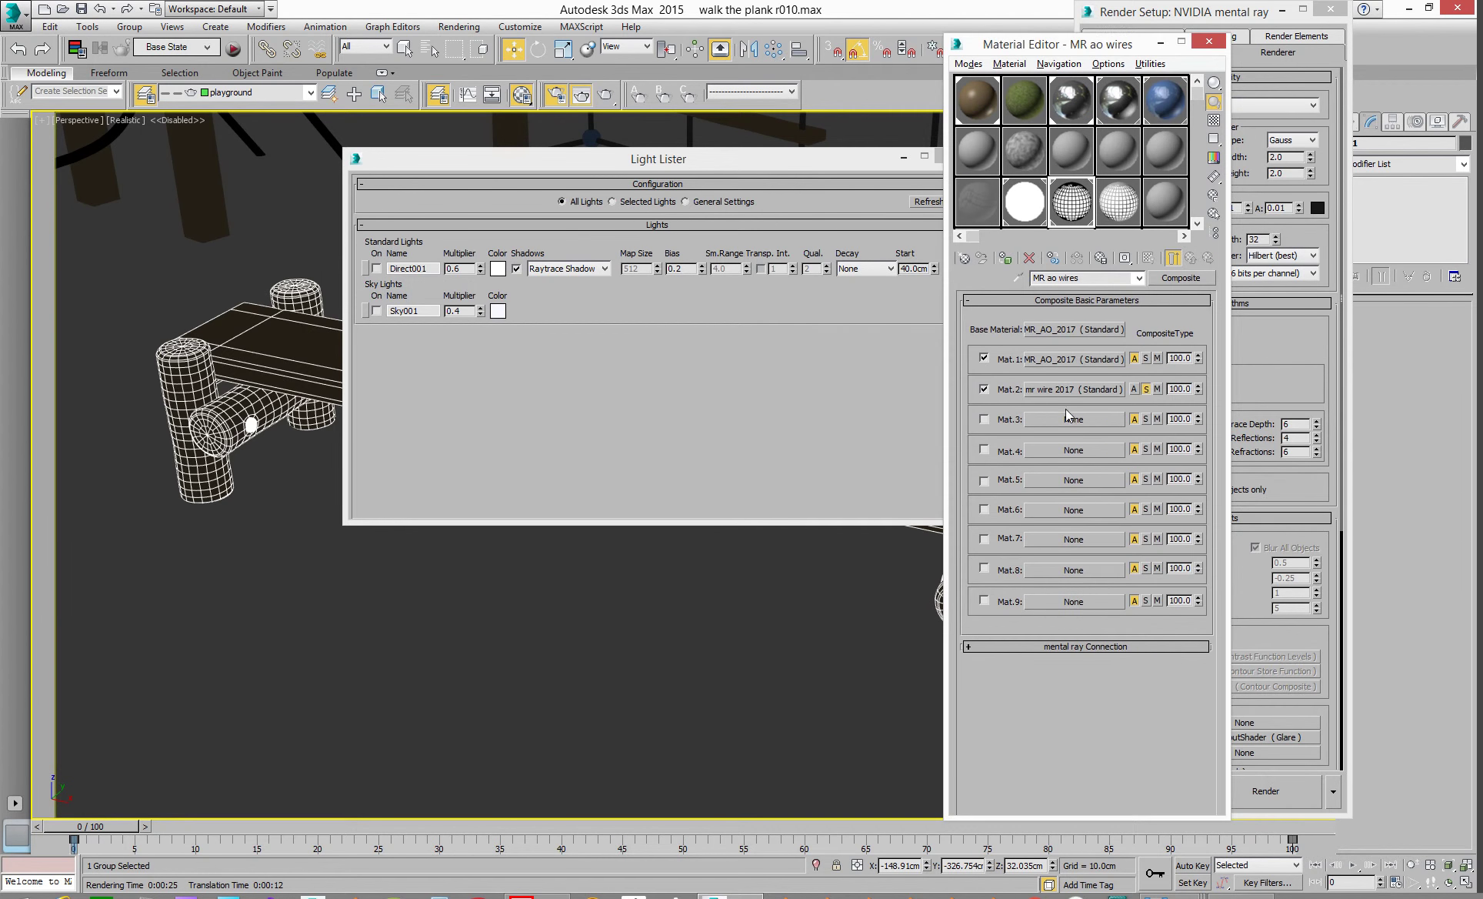
{"action": "left_click", "coordinate": [1065, 357]}
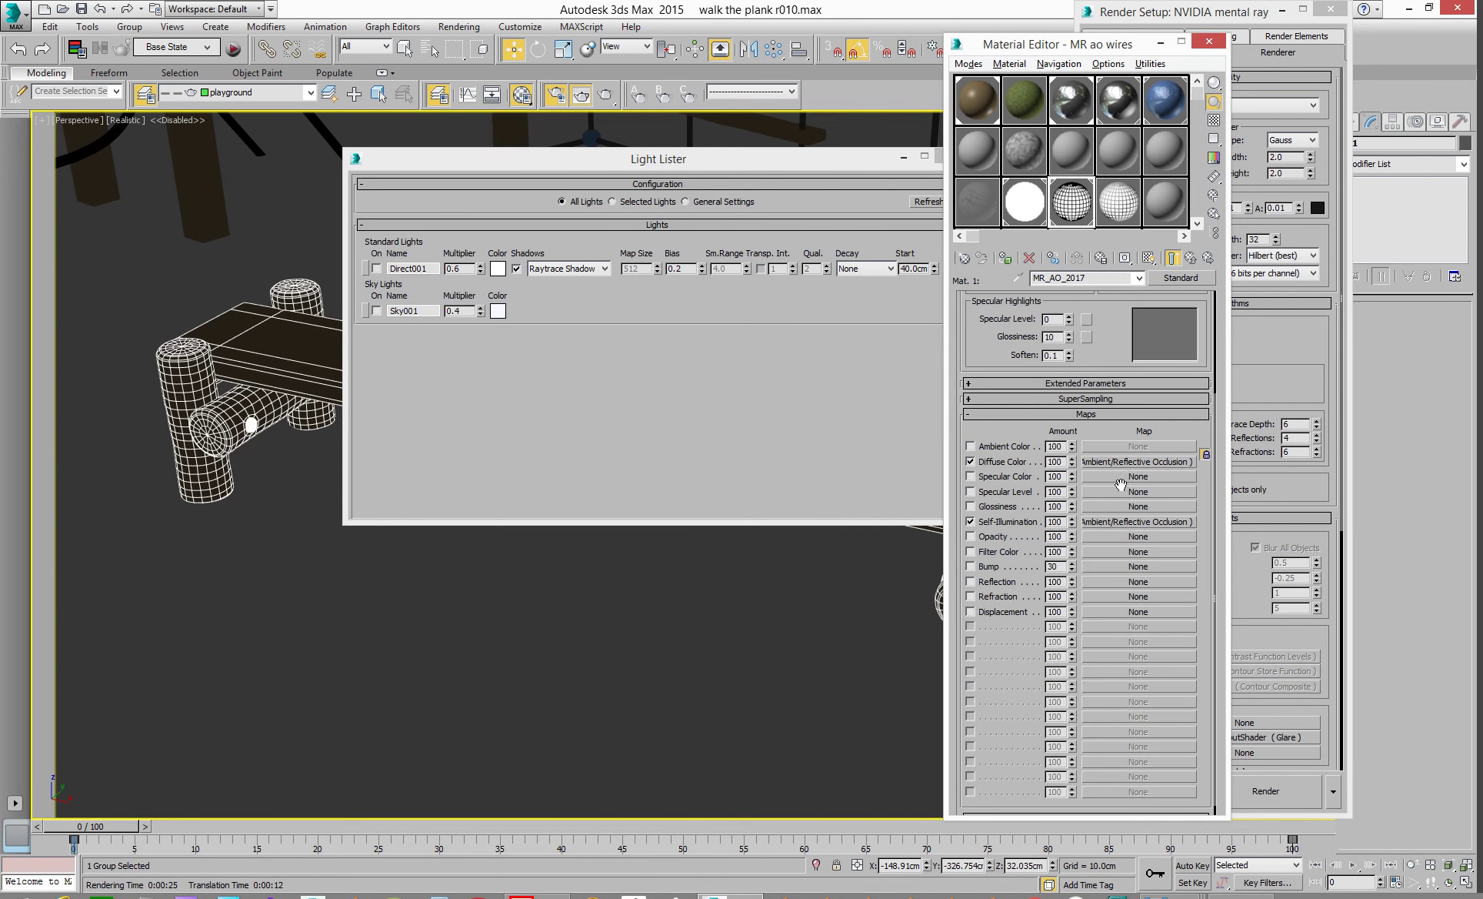
{"action": "mouse_move", "coordinate": [1115, 463]}
{"action": "left_mouse_down"}
{"action": "mouse_move", "coordinate": [1097, 469]}
{"action": "mouse_move", "coordinate": [1109, 520]}
{"action": "mouse_move", "coordinate": [1111, 467]}
{"action": "left_mouse_up"}
{"action": "left_click", "coordinate": [1114, 462]}
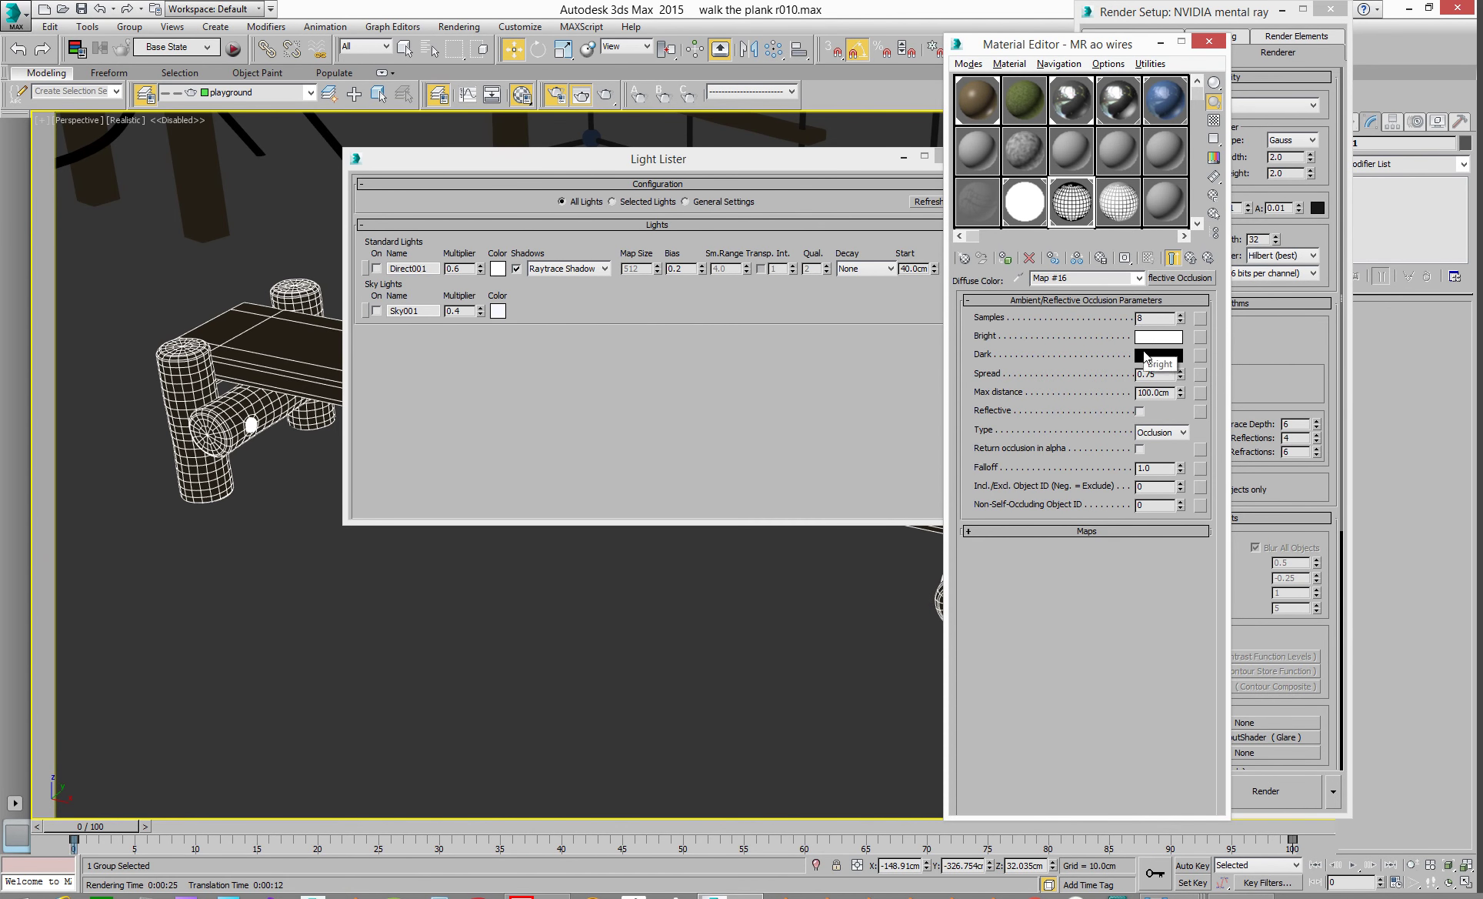
{"action": "left_click", "coordinate": [1191, 258]}
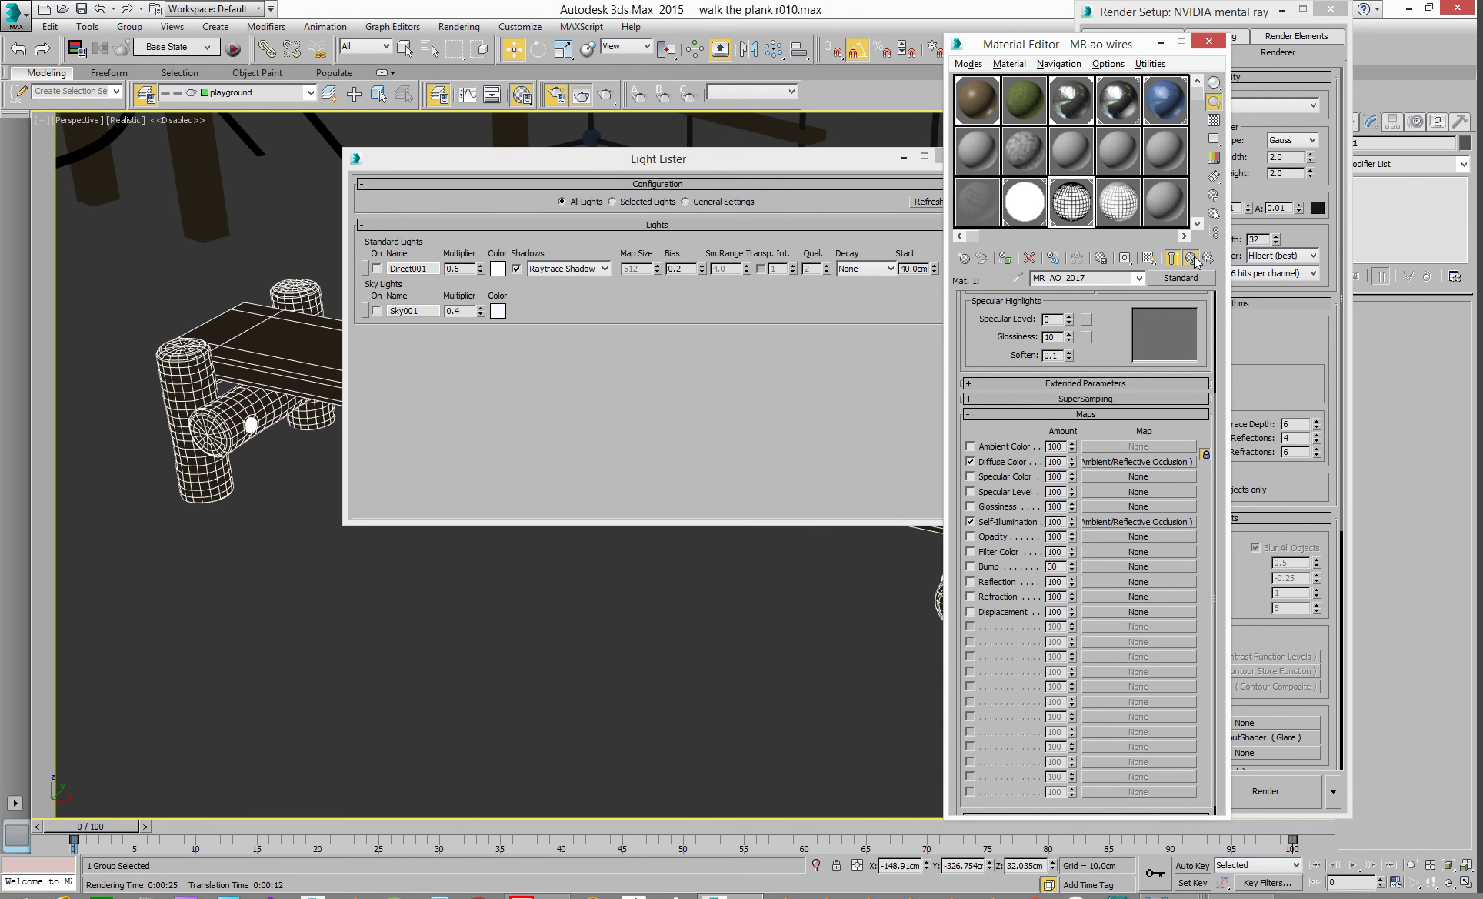
{"action": "left_click", "coordinate": [1192, 258]}
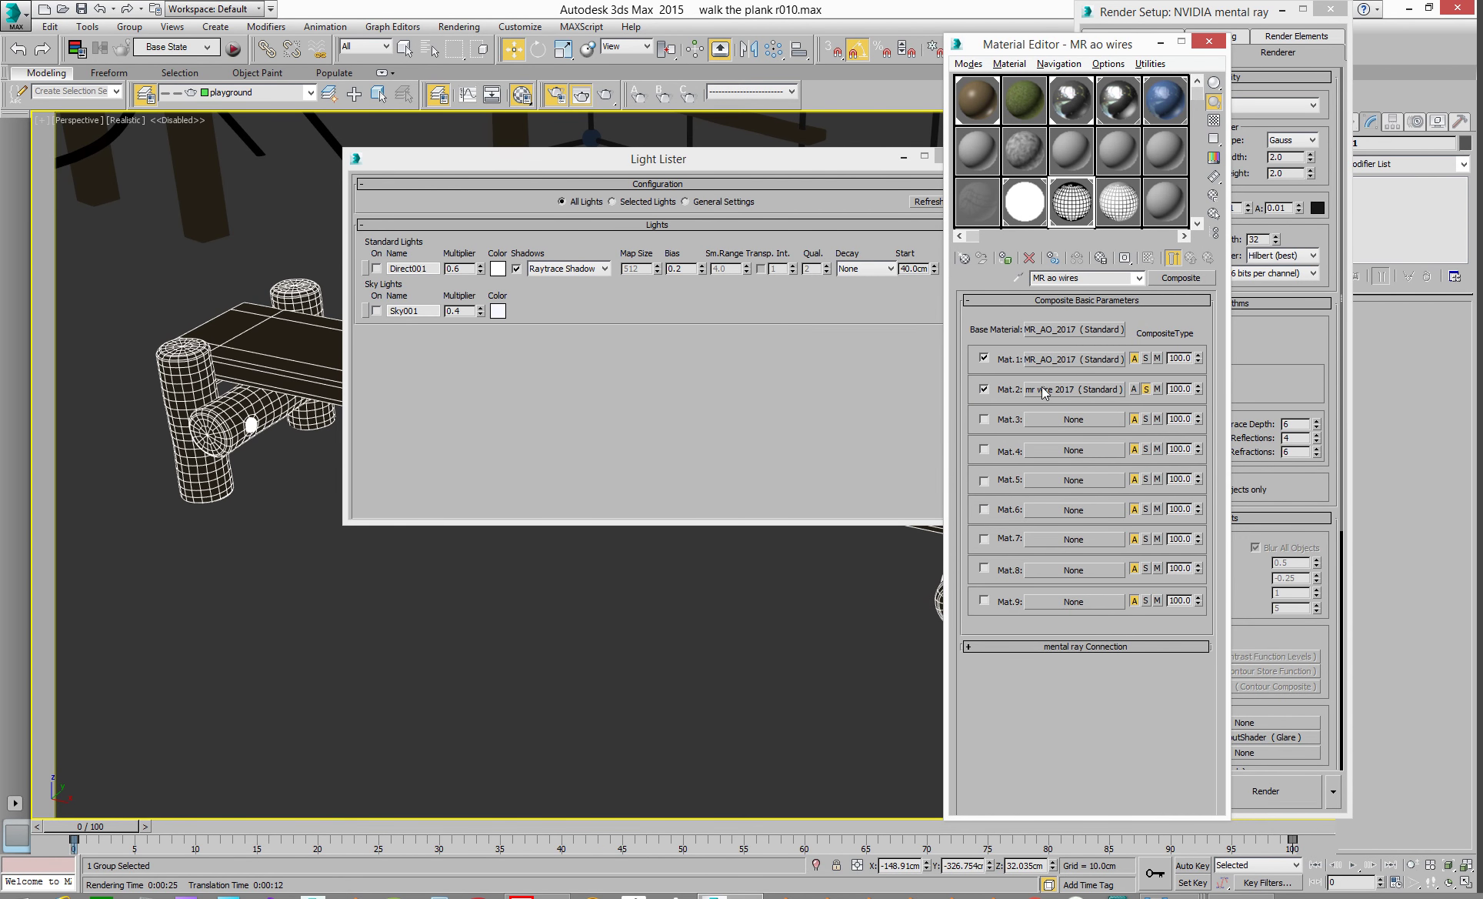
{"action": "left_click", "coordinate": [1066, 390]}
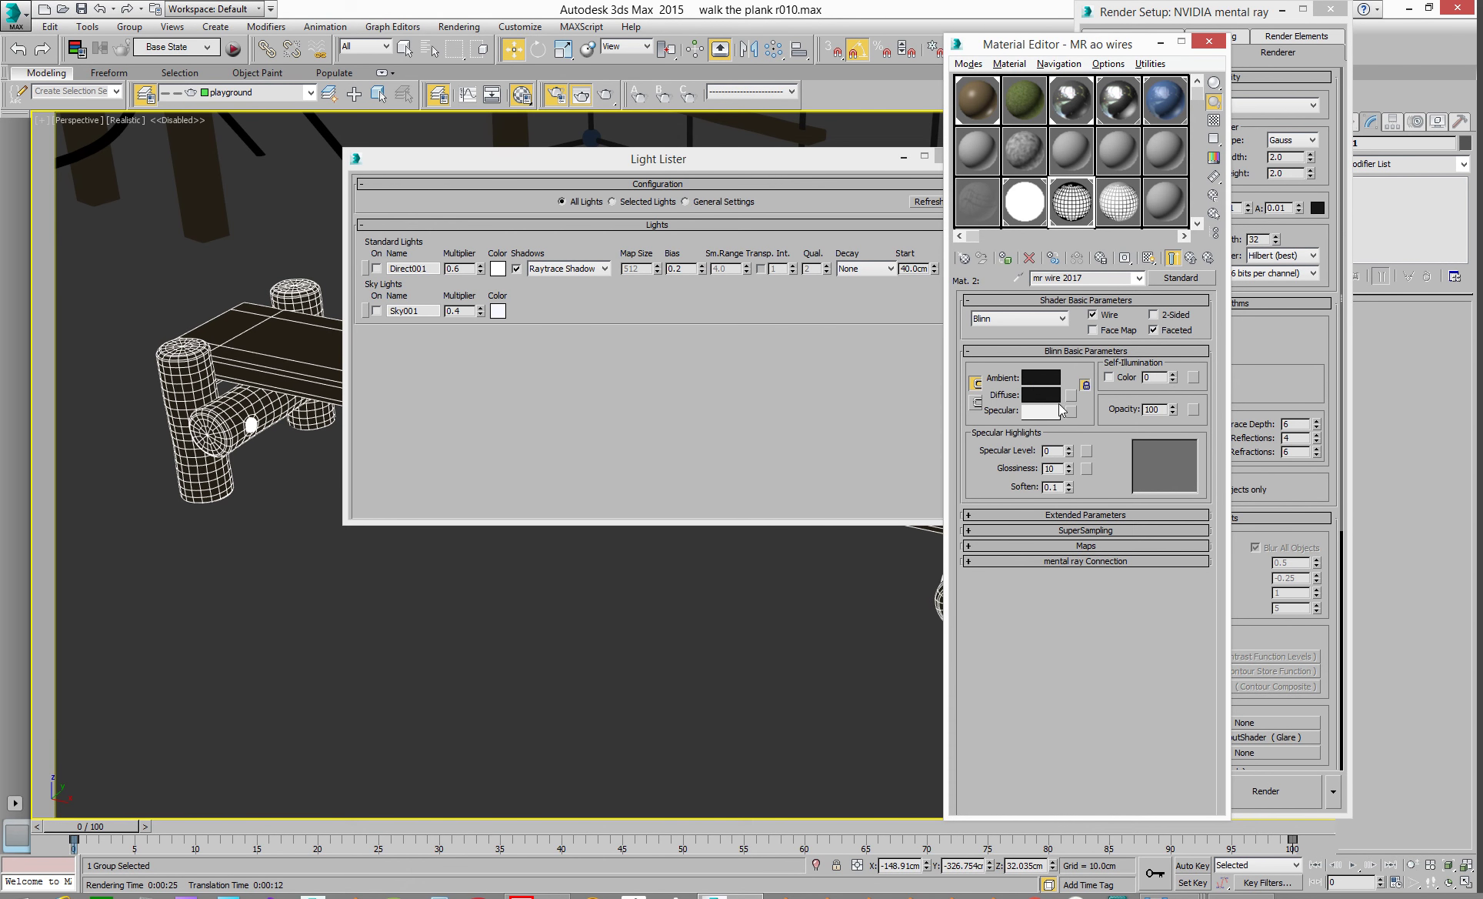
{"action": "left_click", "coordinate": [1160, 43]}
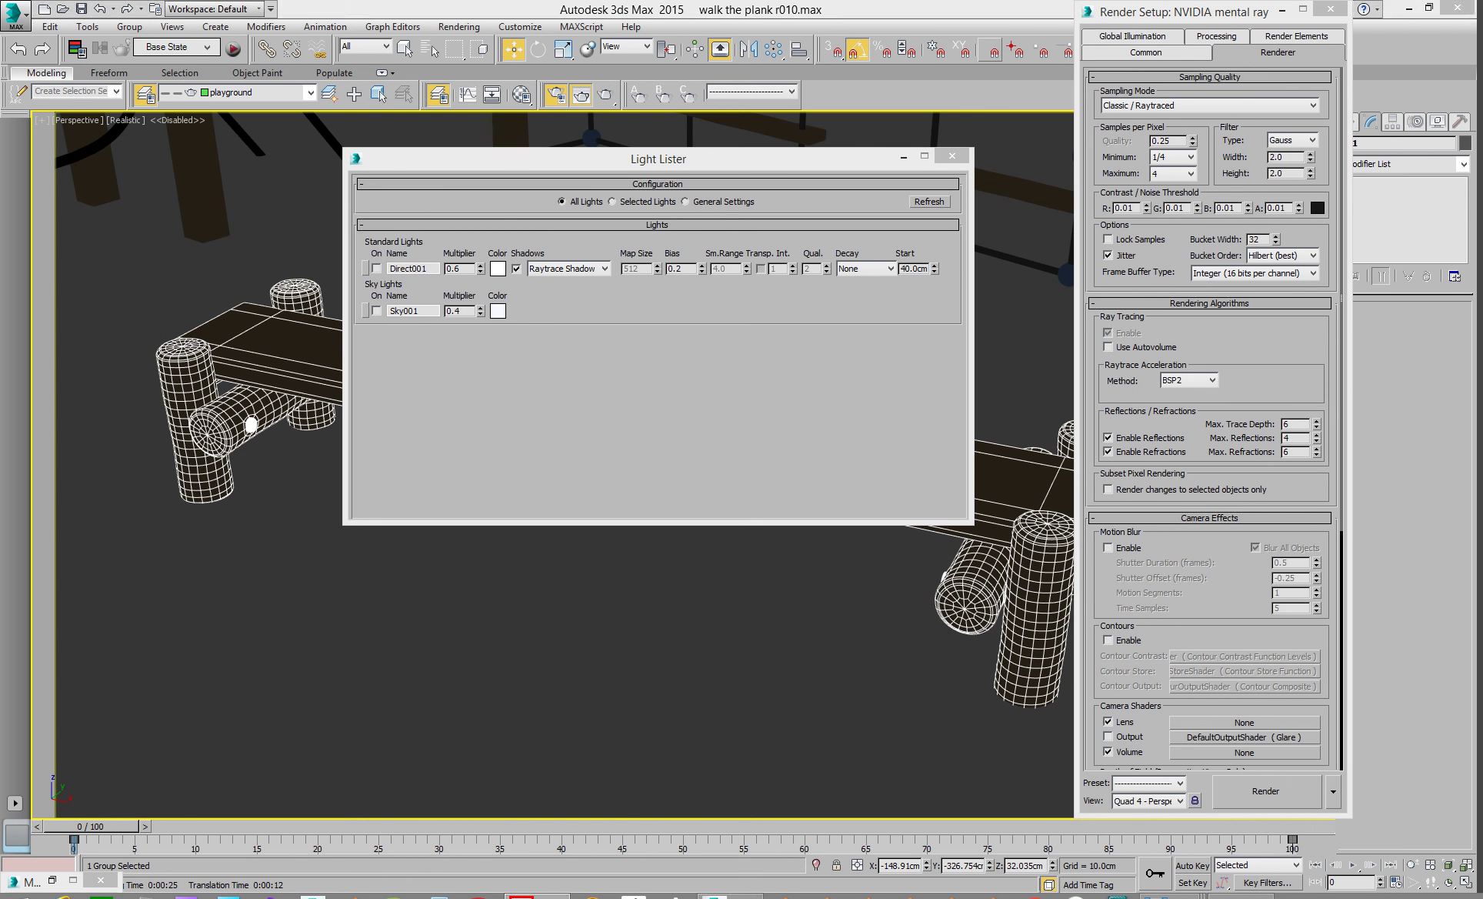
{"action": "key", "text": "F9"}
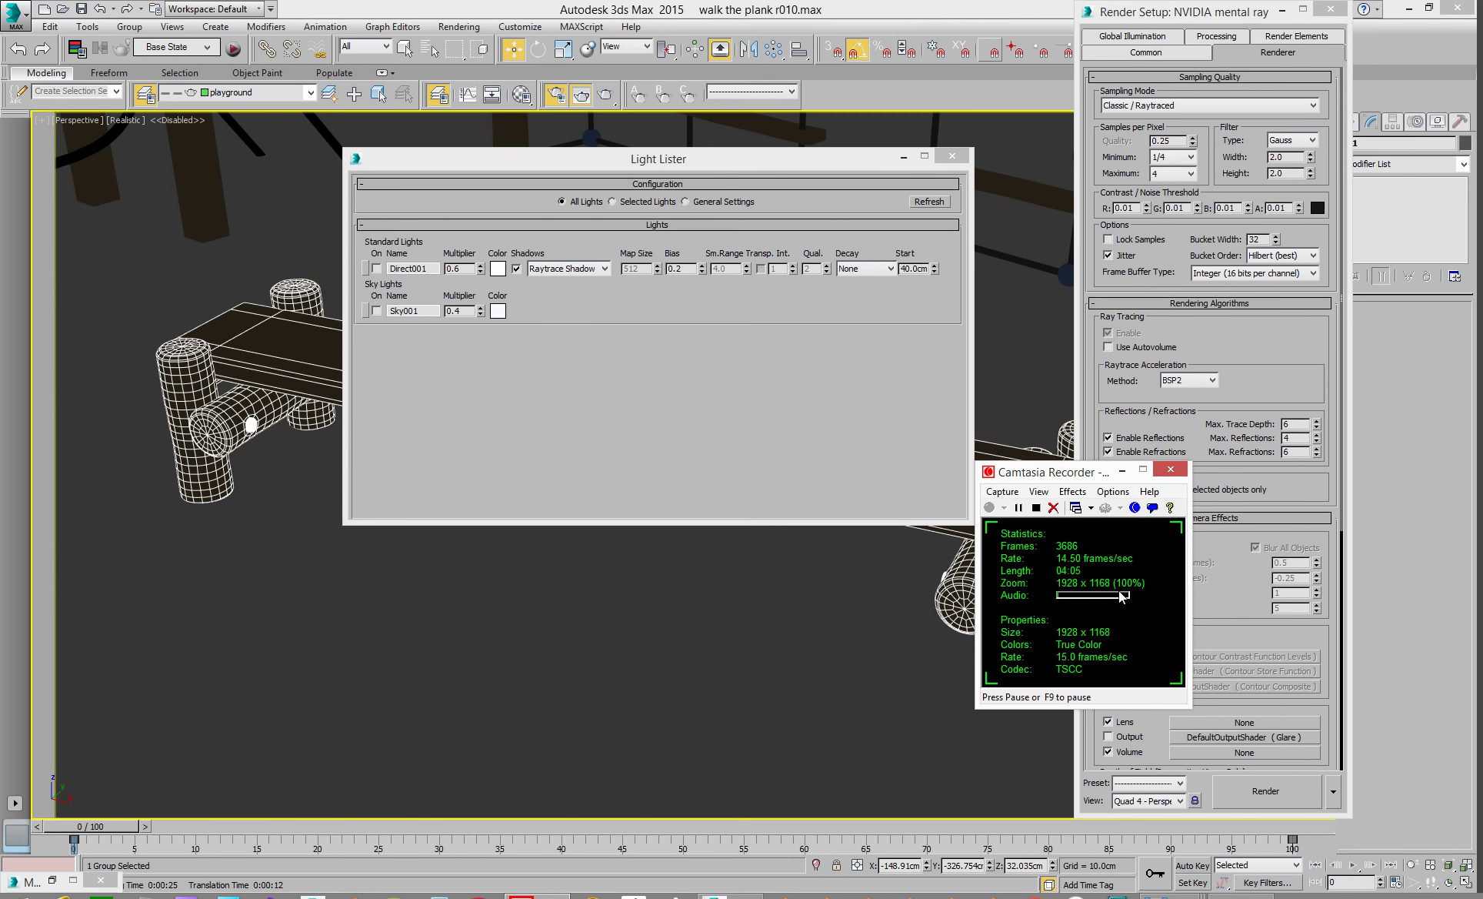